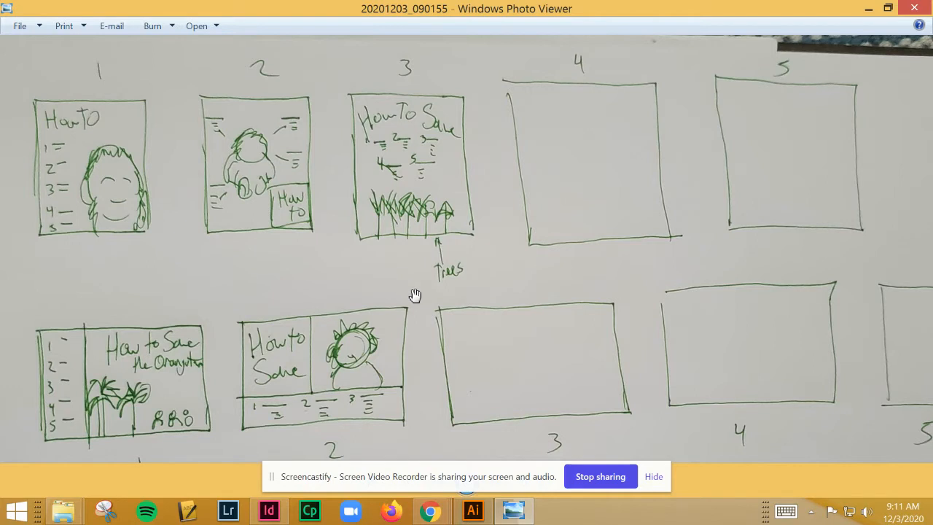
Switch from the thumbnail sketch photo to HowToLayoutTemplate.ai in Illustrator and examine its blank layout artboards and the drawings artboard
scroll(414, 294, "down", 1)
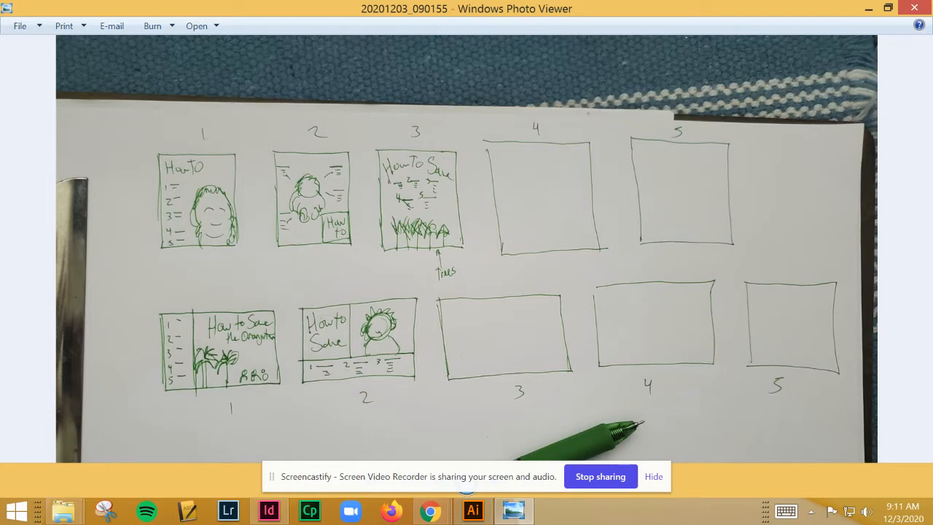
left_click(868, 8)
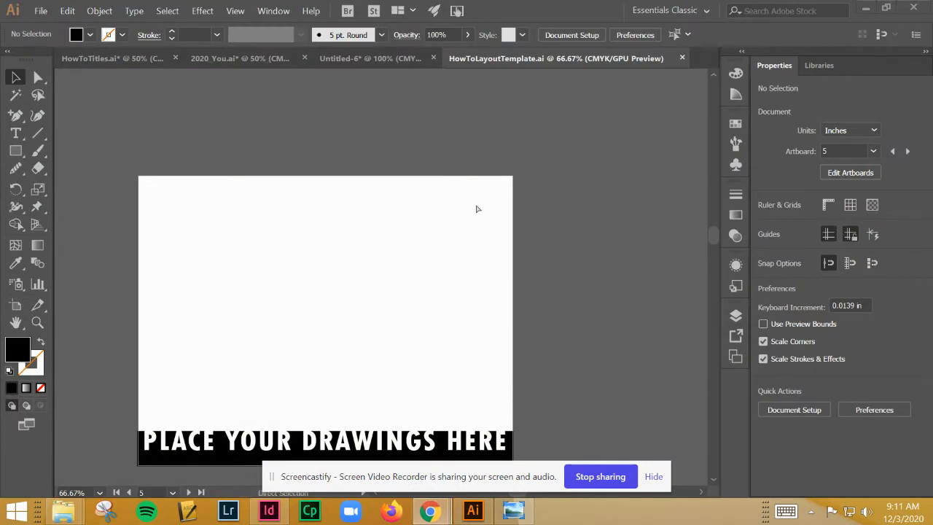
key("ctrl+minus")
key("ctrl+minus")
key("ctrl+minus")
key("ctrl+minus")
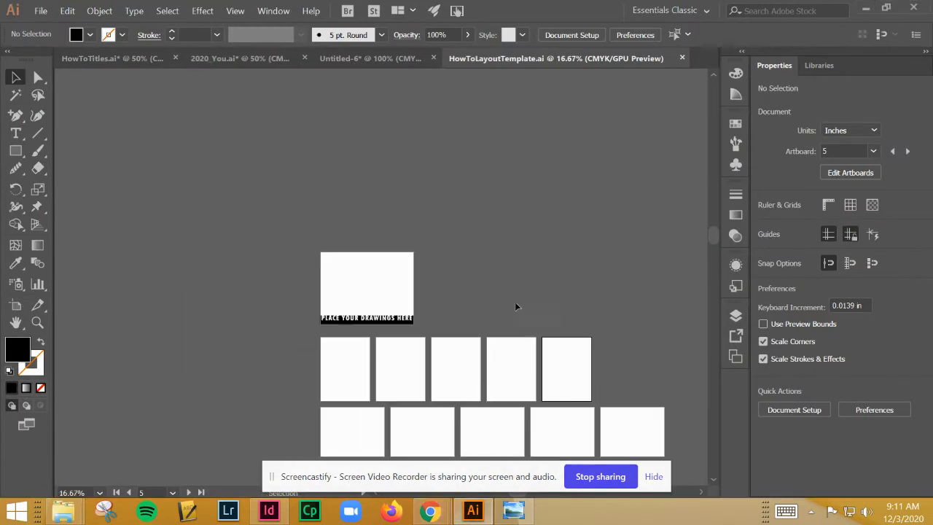
left_click_drag(517, 307, 427, 224)
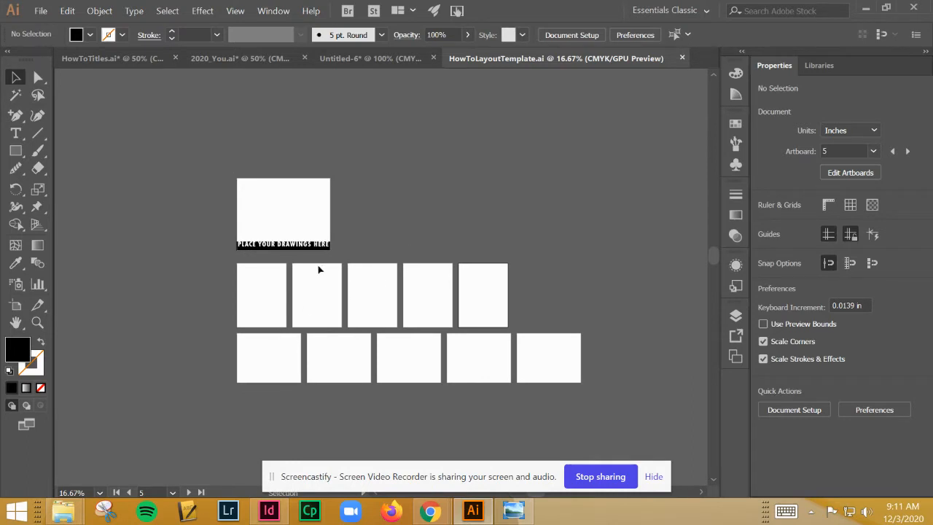
key("ctrl+plus")
key("ctrl+plus")
key("ctrl+plus")
left_click_drag(308, 152, 502, 352)
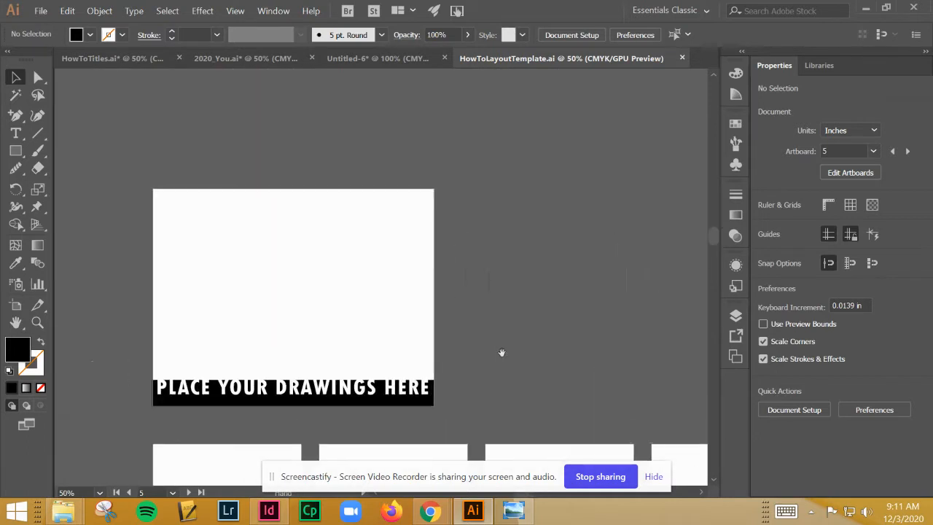
key("ctrl+plus")
left_click_drag(407, 301, 471, 275)
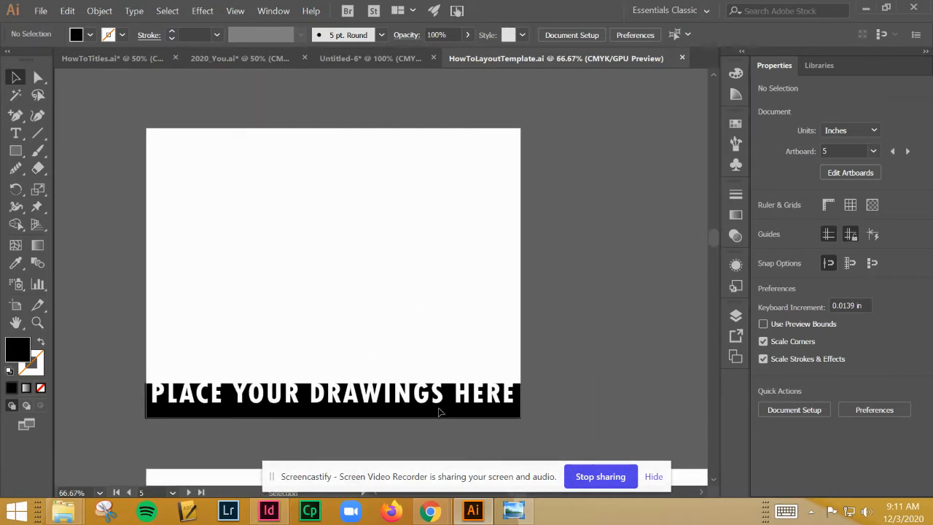
Place the linked photo 20201203_090155 (1) from the Downloads folder onto the "Place your drawings here" artboard
left_click(148, 154)
left_click(41, 11)
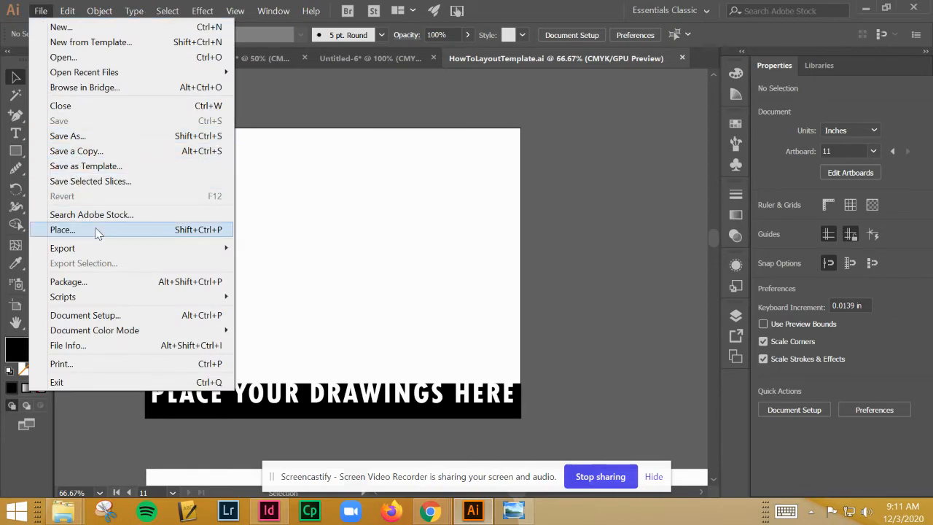
left_click(63, 230)
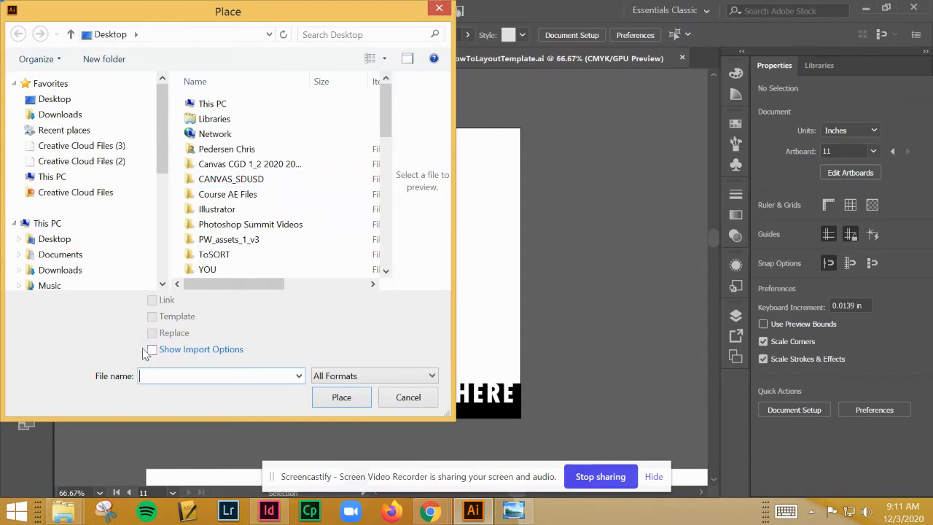
left_click(57, 117)
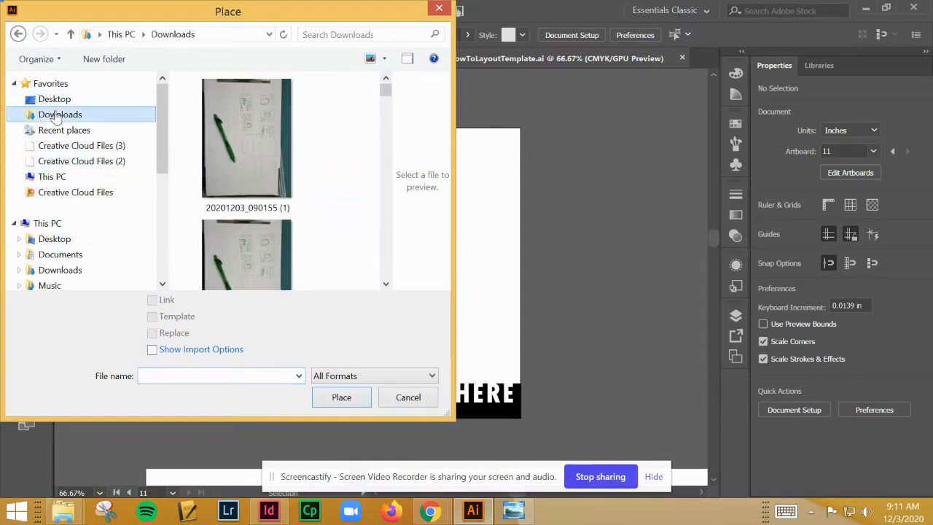
left_click(245, 165)
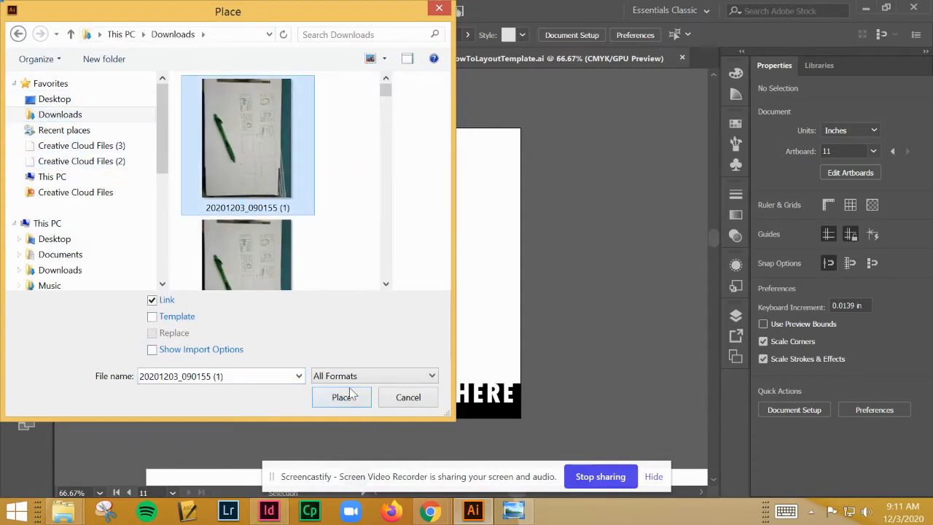
left_click(343, 396)
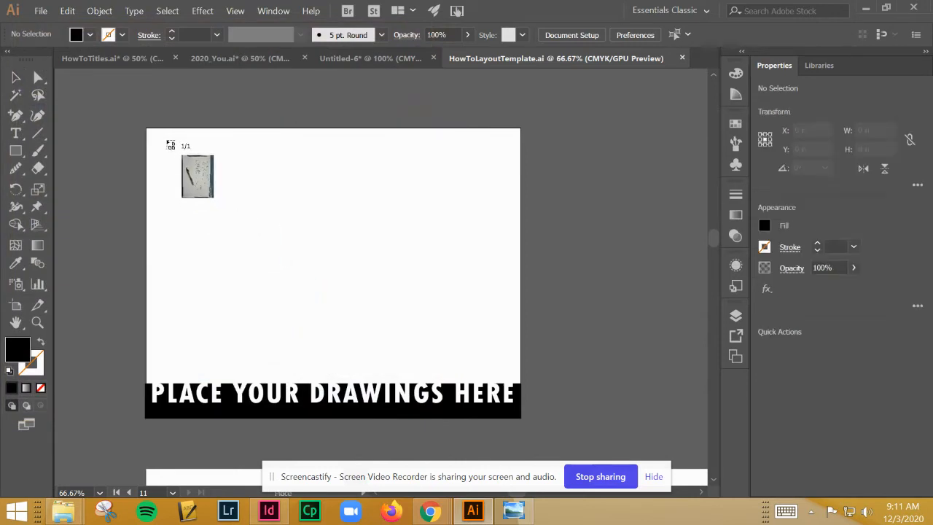
mouse_move(167, 140)
left_mouse_down()
mouse_move(413, 278)
mouse_move(546, 369)
left_mouse_up()
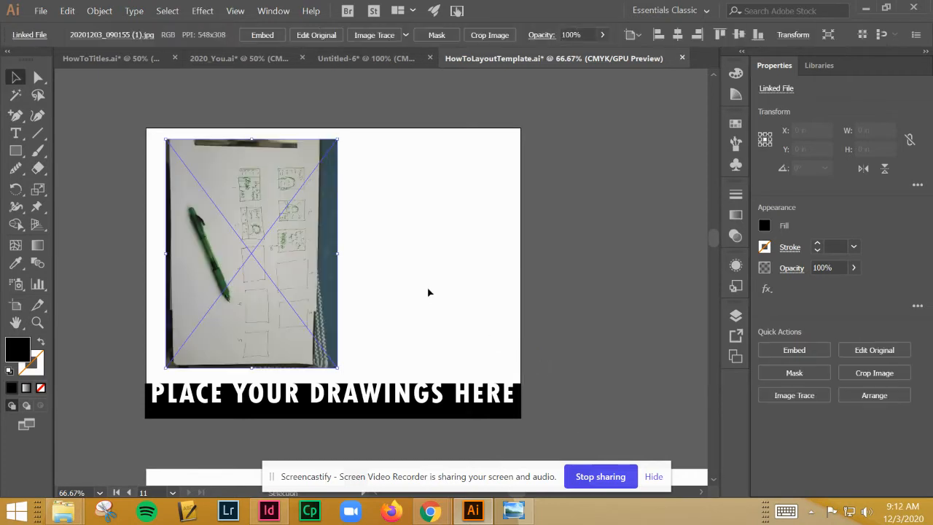
Rotate the placed sketch photo 90° to landscape, enlarge it to about 13.67 by 10.25 in, and position it inside the drawings artboard
left_click_drag(341, 136, 102, 174)
left_click_drag(263, 232, 285, 201)
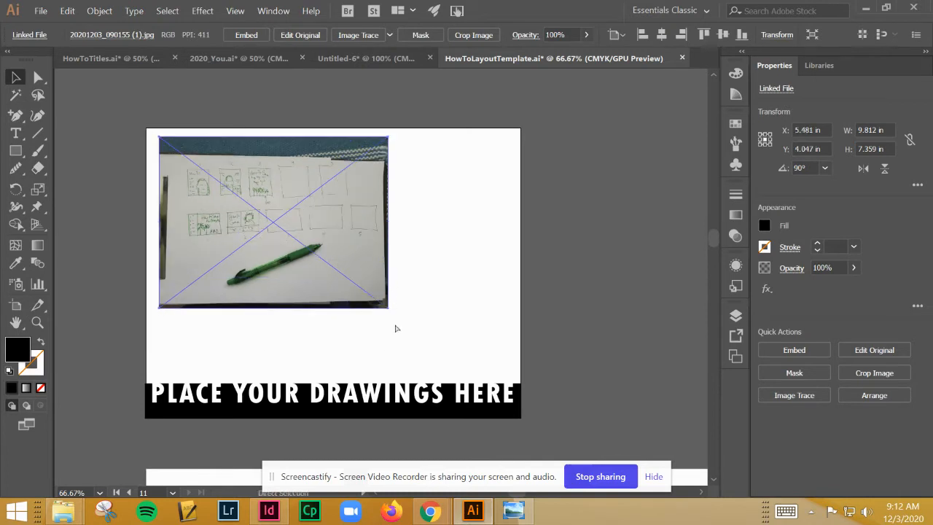
left_click_drag(388, 310, 514, 376)
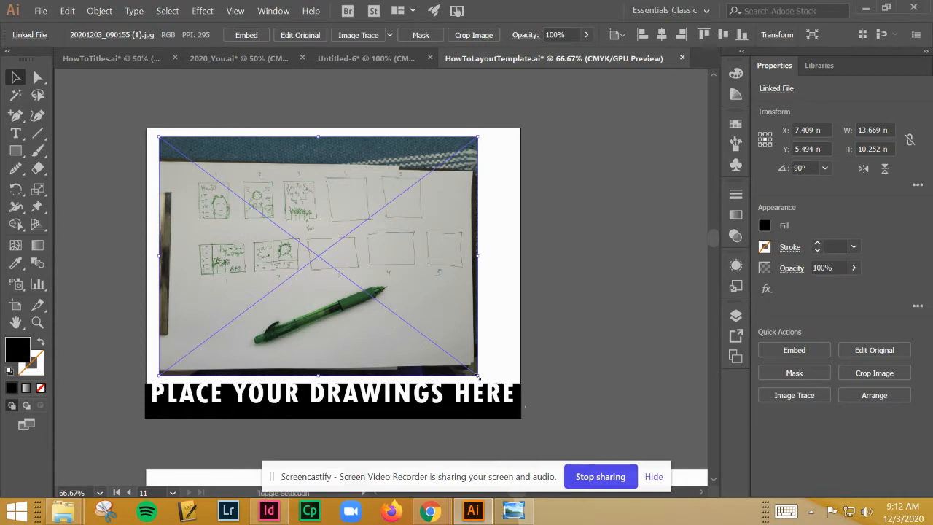
left_click_drag(466, 348, 470, 349)
left_click(436, 233)
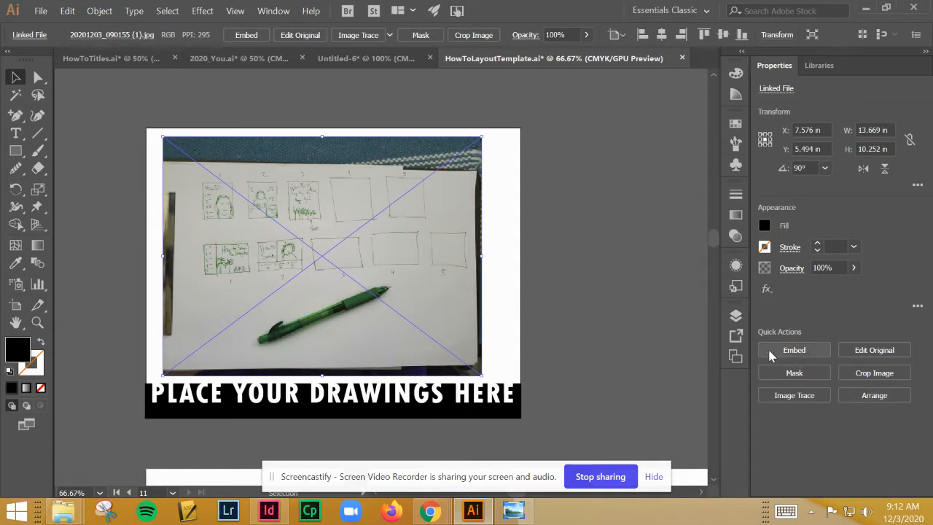
Embed the sketch photo in the layout document and deselect it
left_click(807, 353)
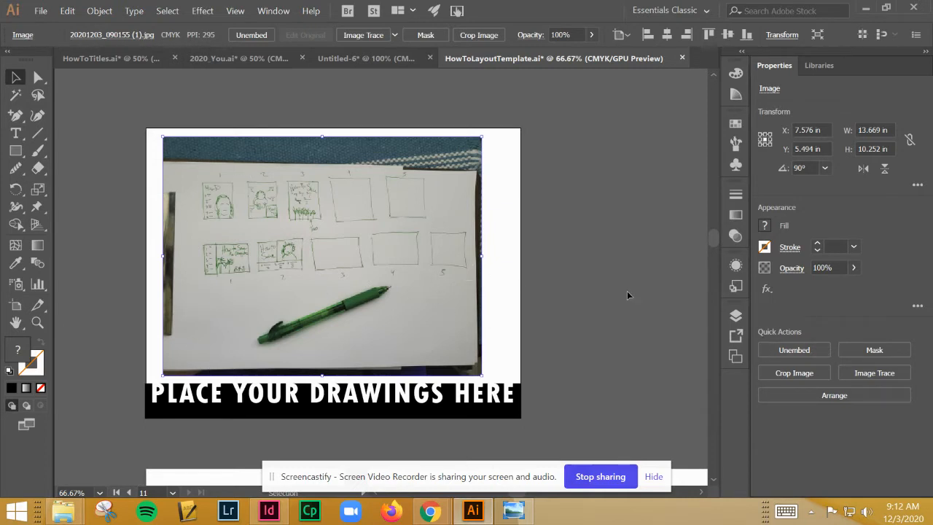
left_click(588, 282)
left_click_drag(339, 299, 408, 249)
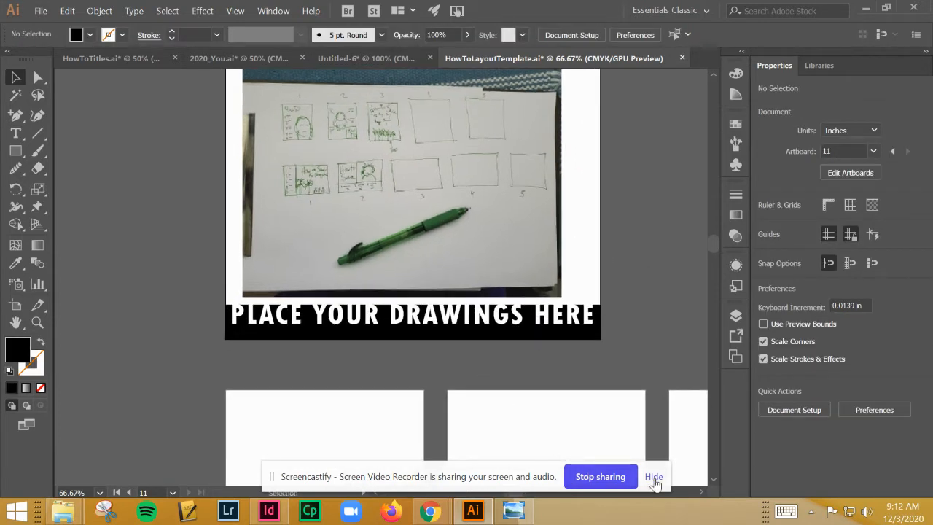
left_click(653, 476)
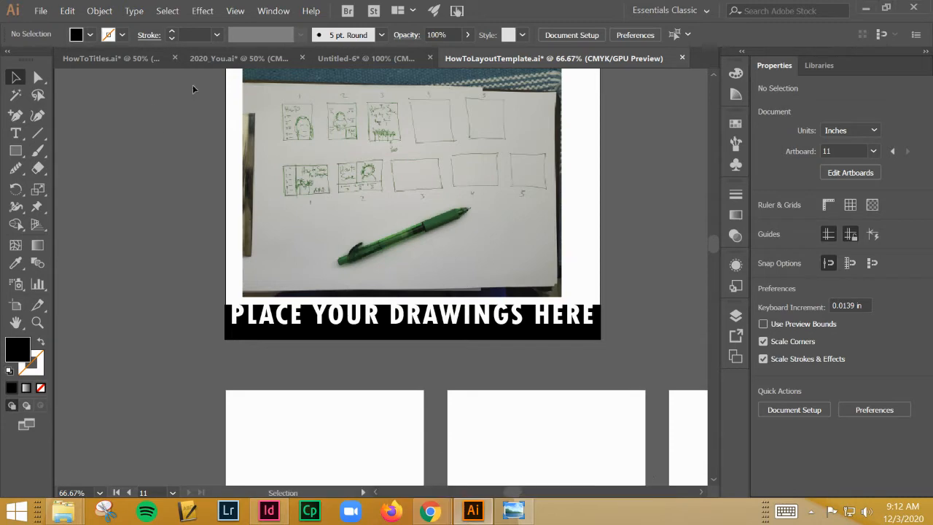
Copy the stacked "5 Simple Ways to Save the orangutan" title from its artboard in HowToTitles.ai
left_click(376, 64)
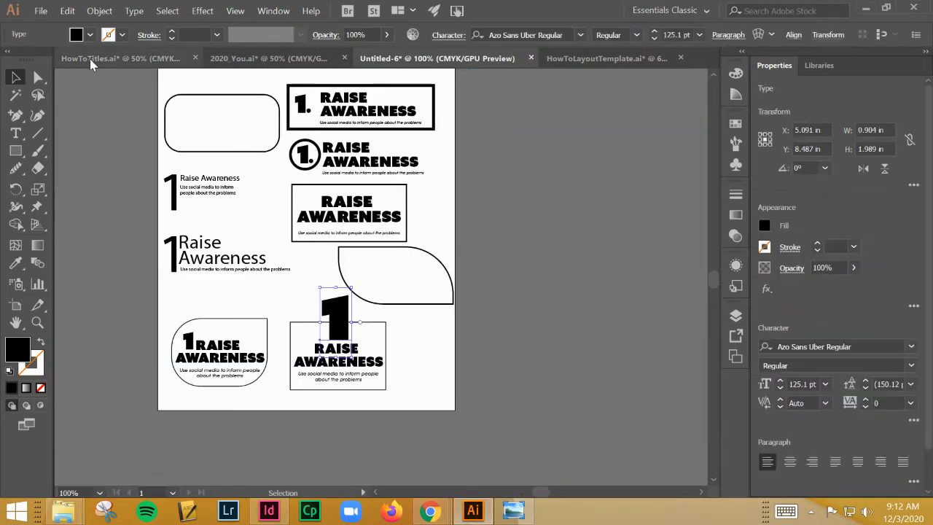
left_click(90, 58)
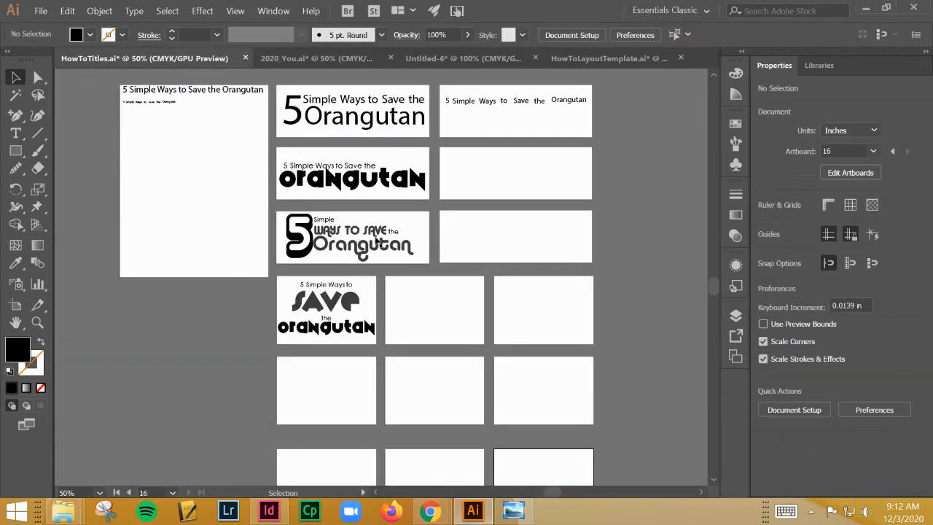
left_click(605, 64)
left_click(244, 59)
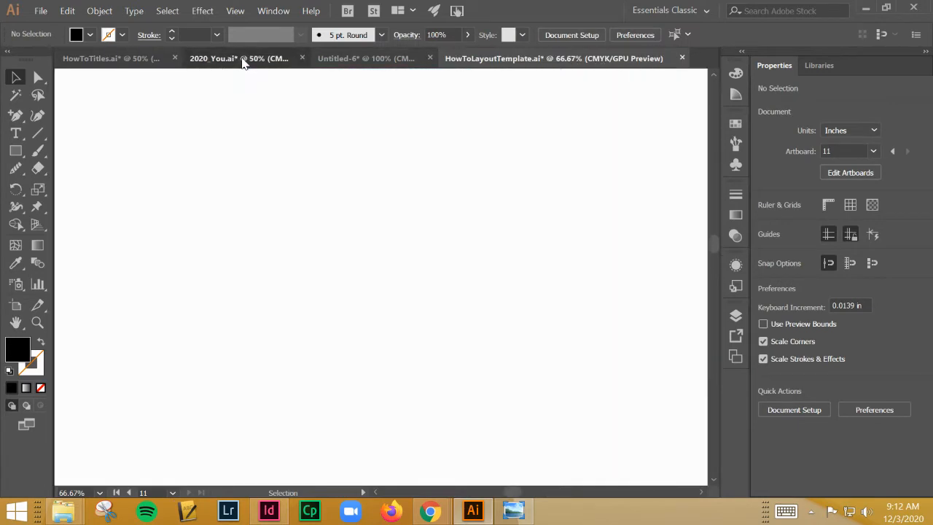
left_click(121, 59)
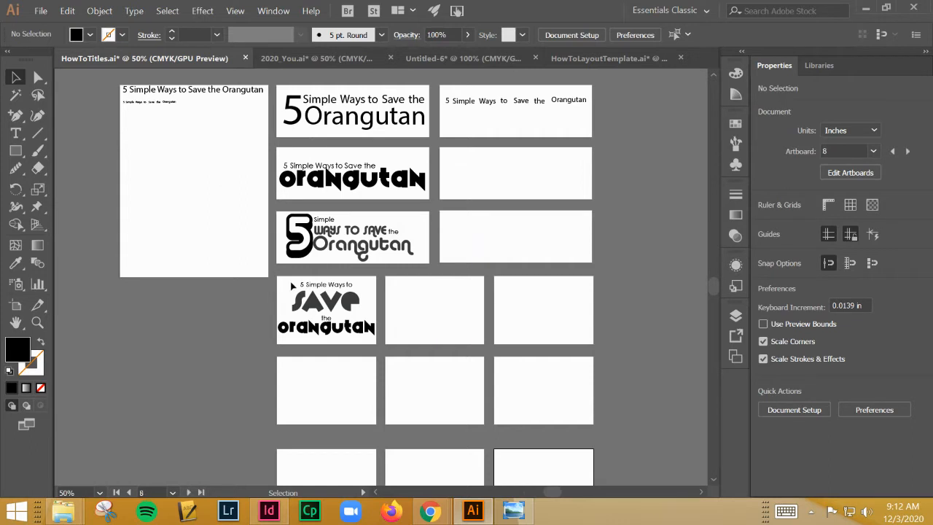
left_click(366, 342)
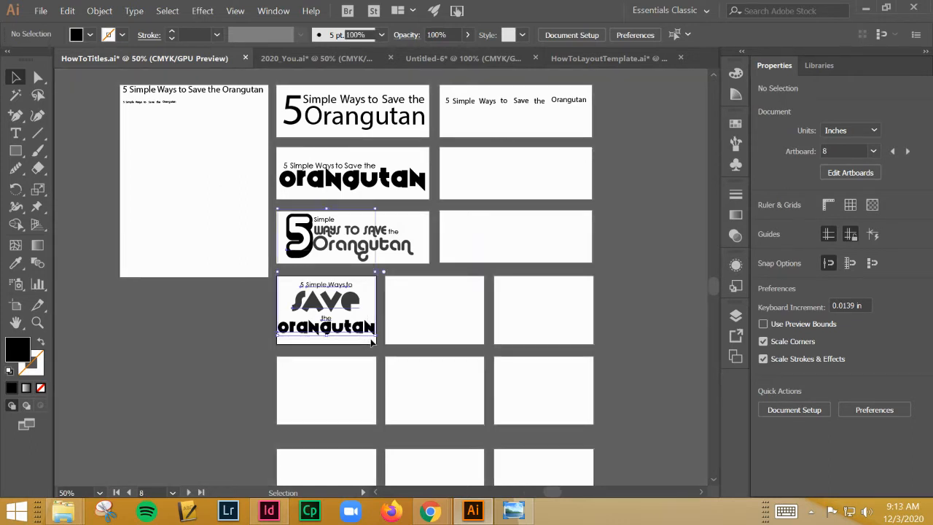
left_click(371, 340)
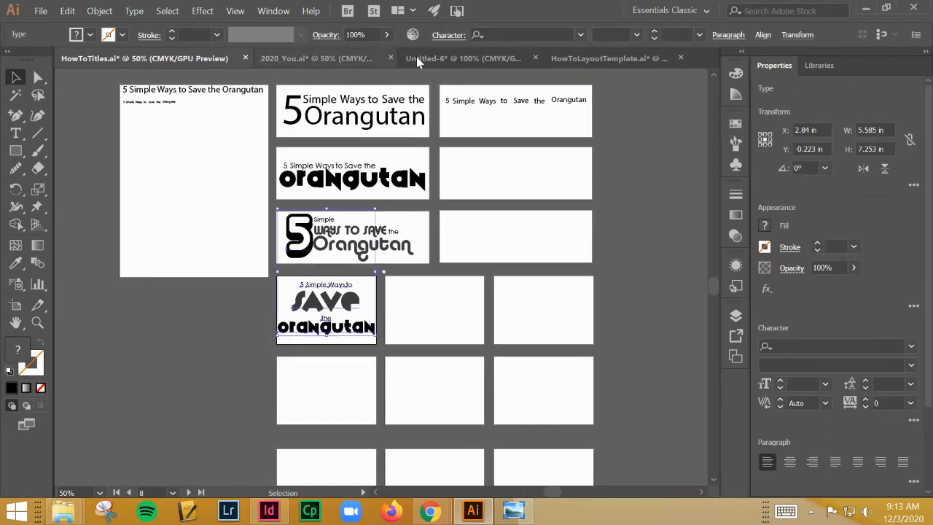
Paste the copied title onto the first portrait artboard of HowToLayoutTemplate.ai
left_click(454, 58)
left_click(583, 58)
key("space")
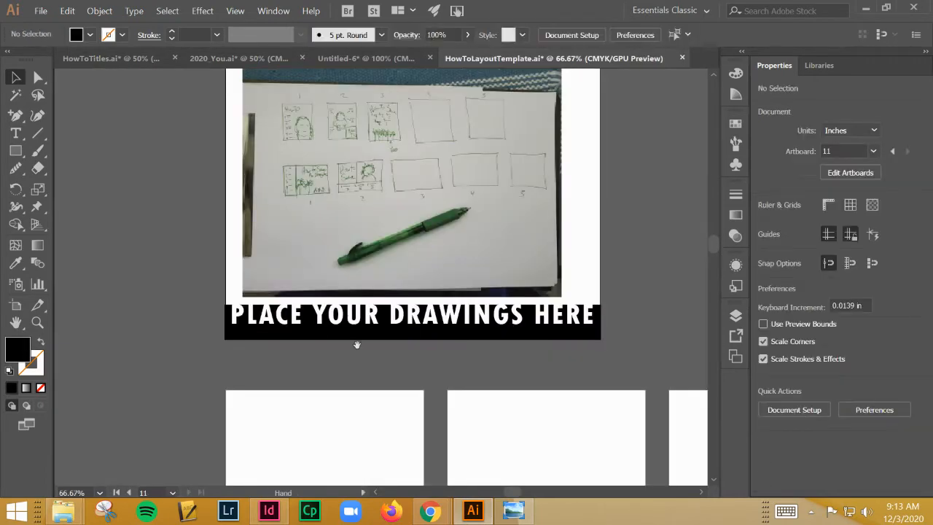
left_click_drag(357, 345, 273, 409)
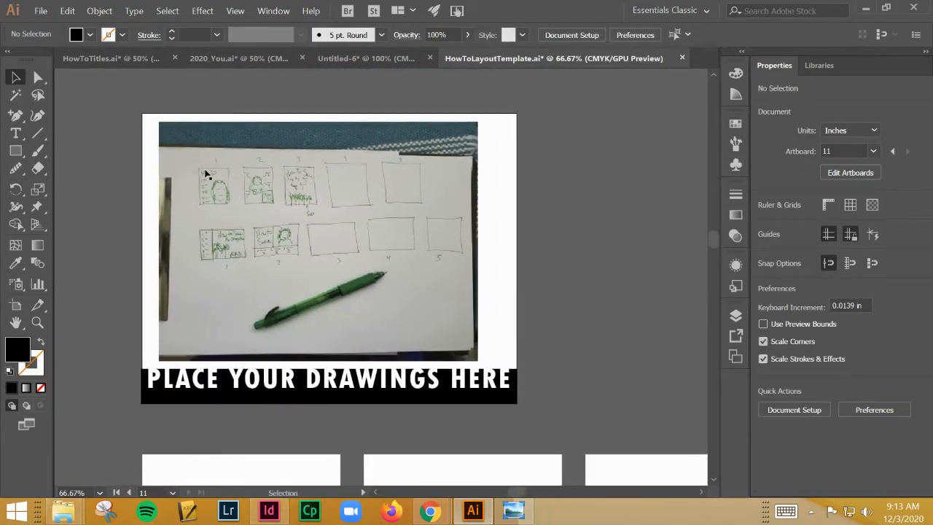
key("space")
left_click_drag(208, 338, 352, 62)
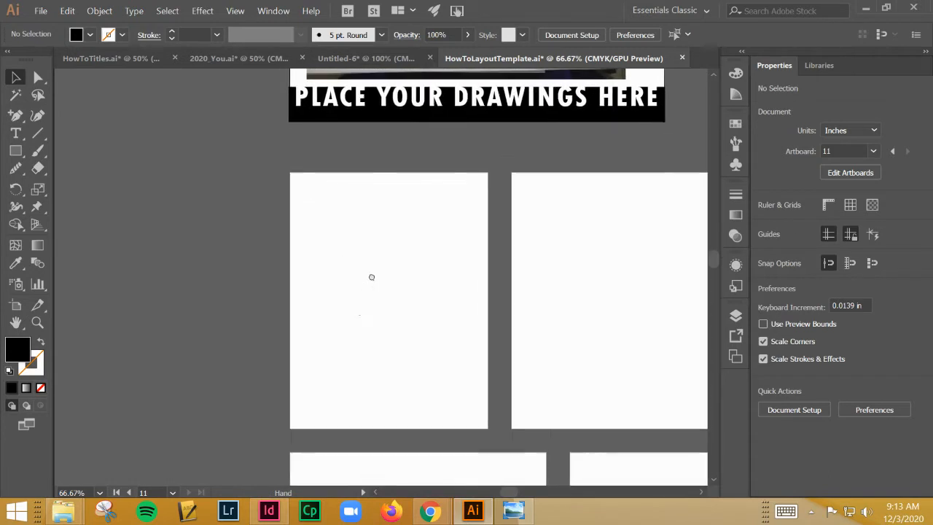
key("ctrl+v")
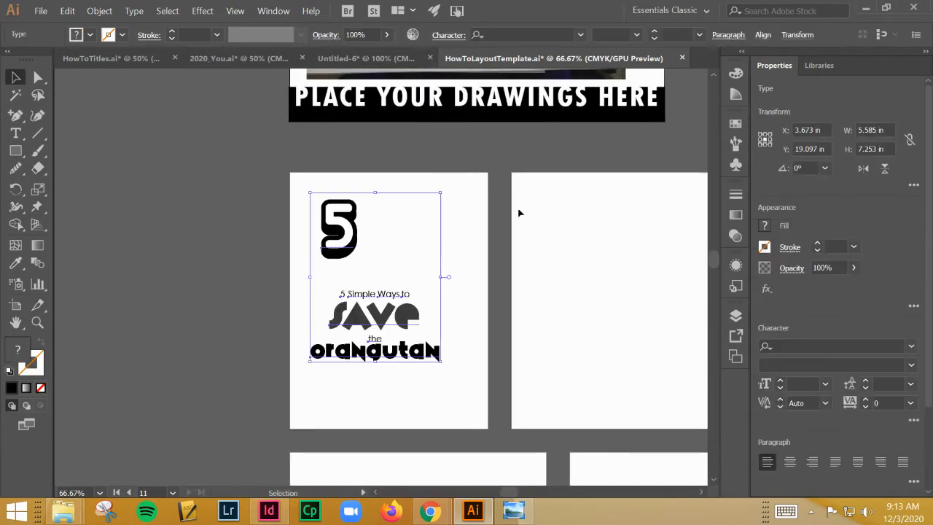
Delete the stray large outlined "5" above the pasted title on the first portrait artboard
left_click(404, 223)
left_click(355, 255)
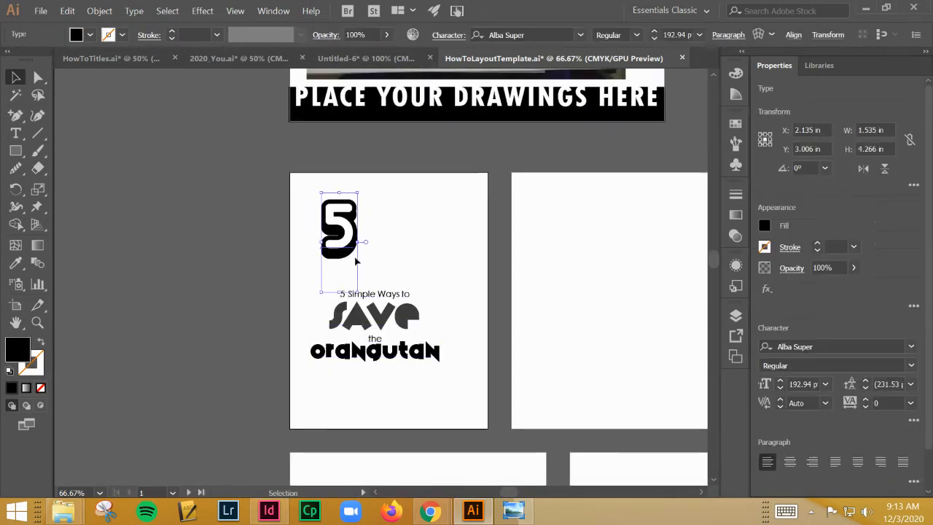
key("Delete")
Scale the orangutan title down to about 4.49 by 2.49 in and move it to the first portrait artboard's upper-left corner
left_click(415, 347)
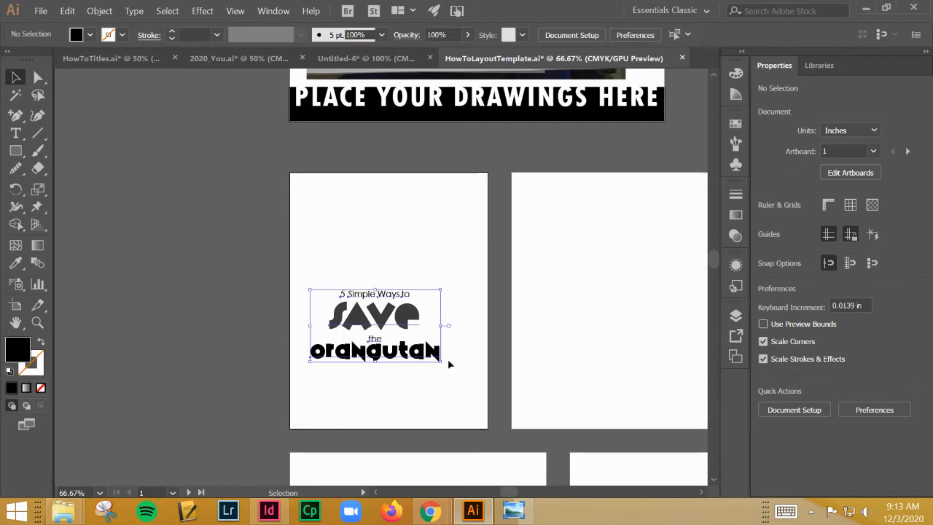
left_click_drag(440, 360, 415, 347)
left_click_drag(381, 296, 362, 195)
key("space")
left_click_drag(392, 214, 335, 299)
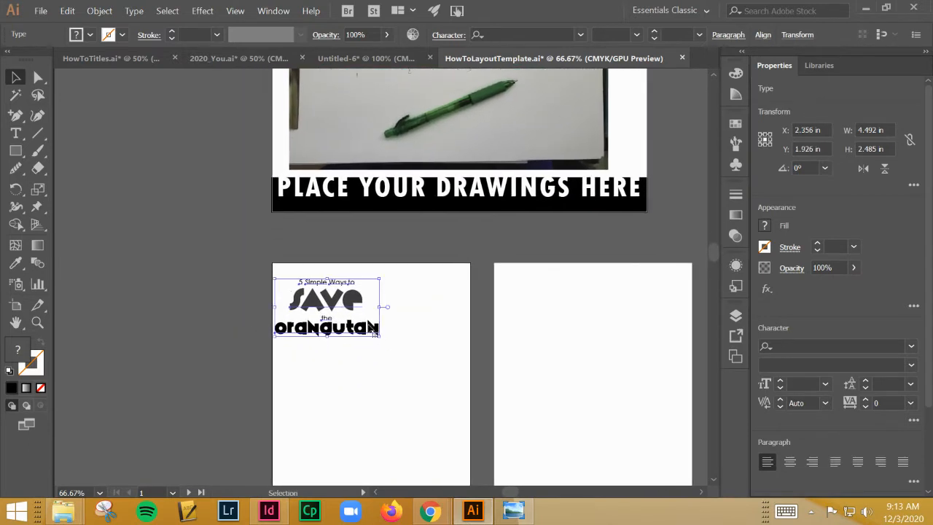
left_click_drag(374, 330, 370, 319)
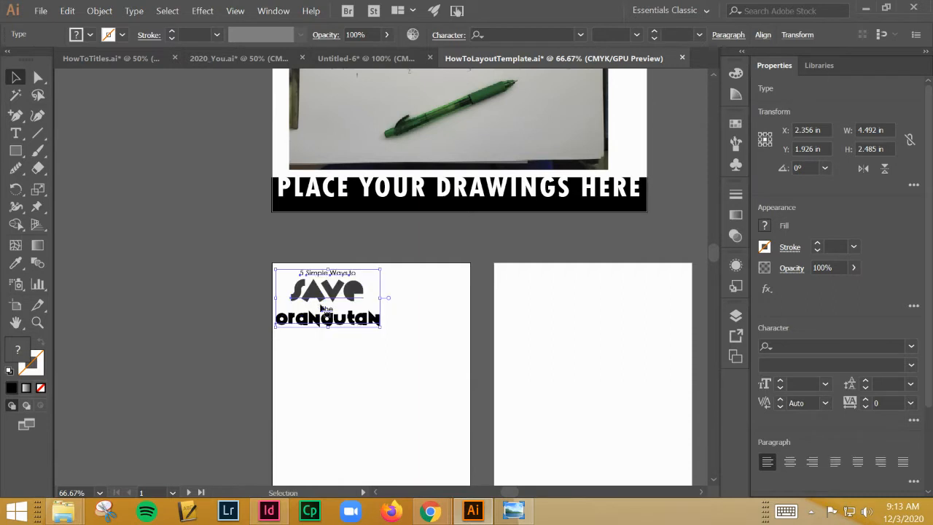
Copy the "1. Raise Awareness" text design with the circled number from the Untitled-6 document
left_click(249, 108)
left_click(125, 60)
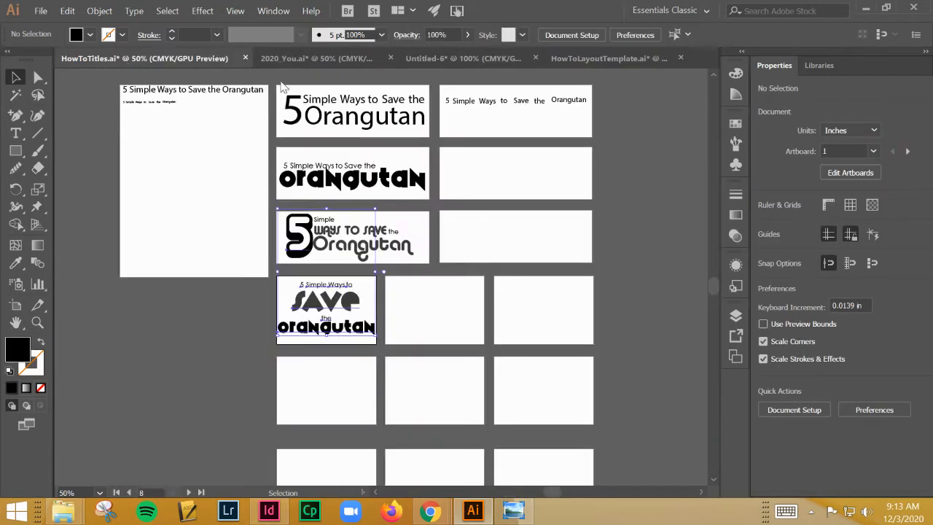
left_click(440, 58)
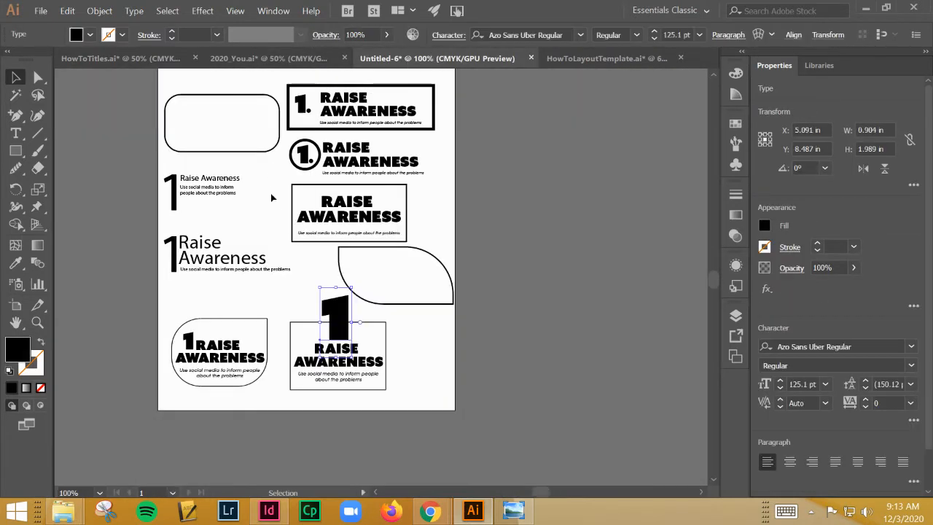
left_click_drag(373, 158, 304, 138)
key("ctrl+c")
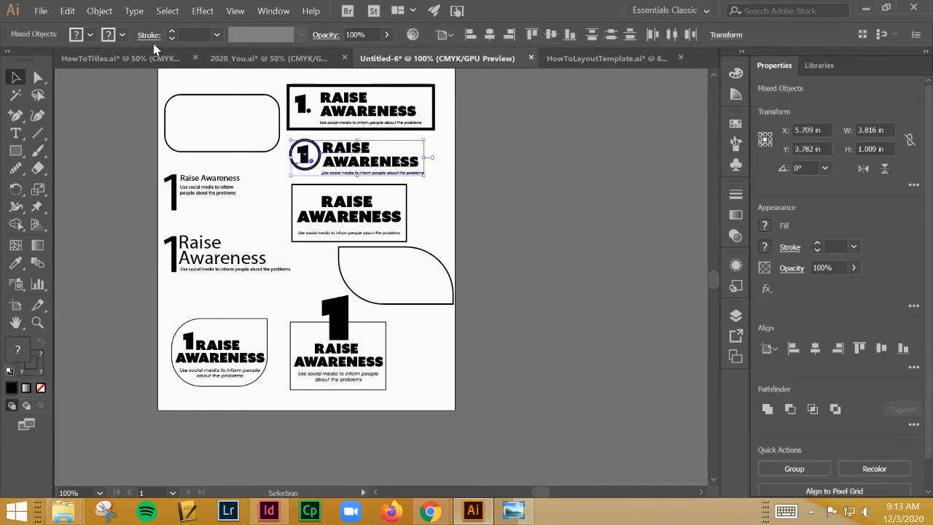
Paste the circled "1. Raise Awareness" design into HowToLayoutTemplate.ai and scale it to about 3.11 by 0.82 in below the orangutan title
left_click(120, 59)
left_click(605, 58)
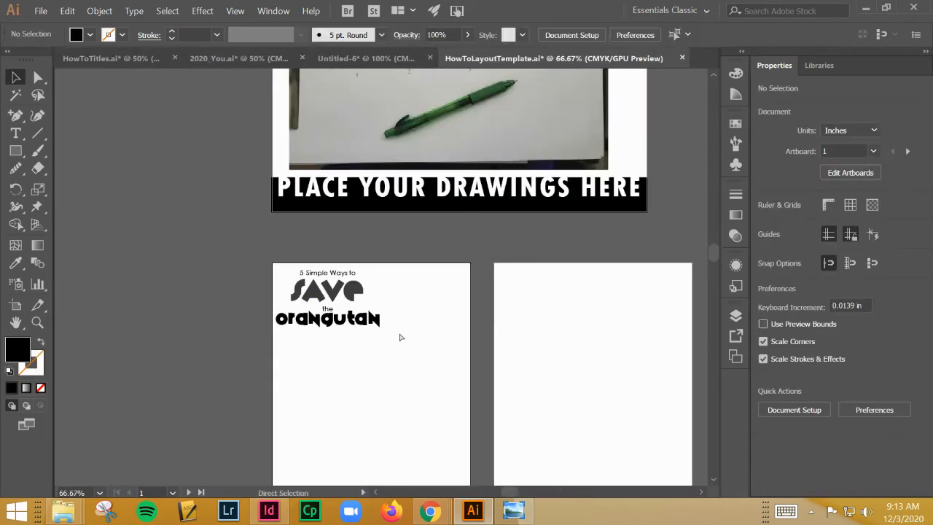
key("ctrl+v")
left_click_drag(397, 284, 351, 385)
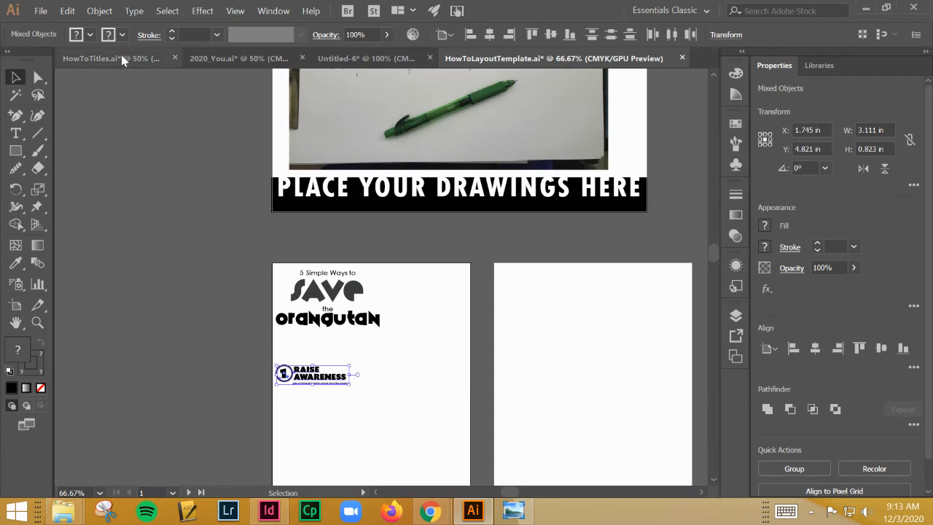
left_click(124, 58)
left_click(296, 60)
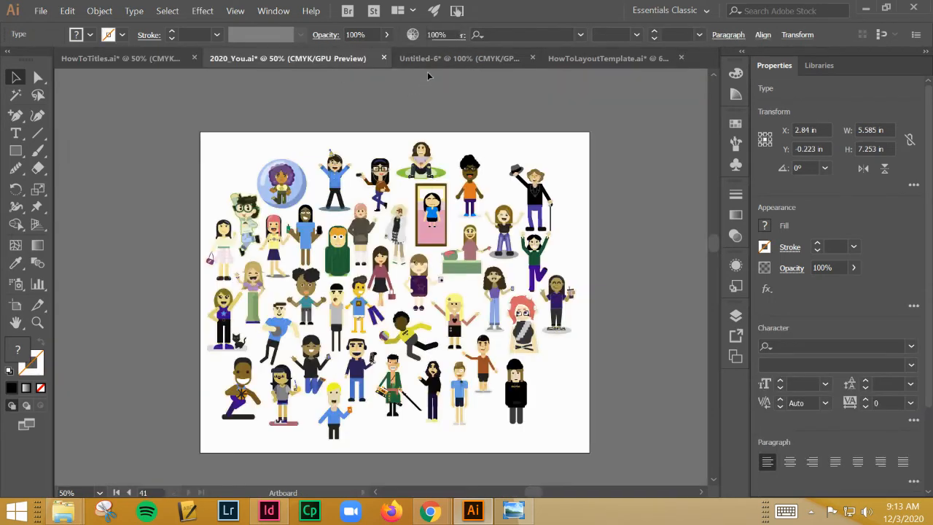
left_click(459, 58)
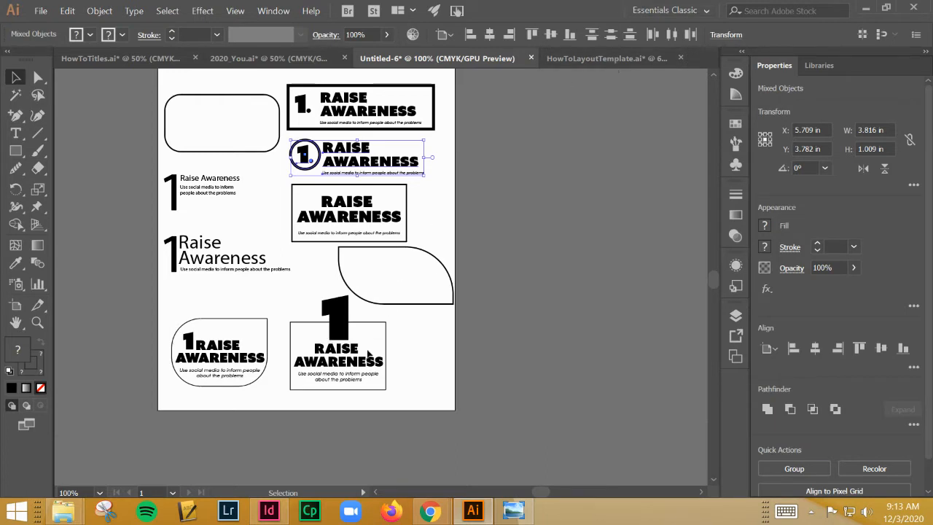
left_click(614, 60)
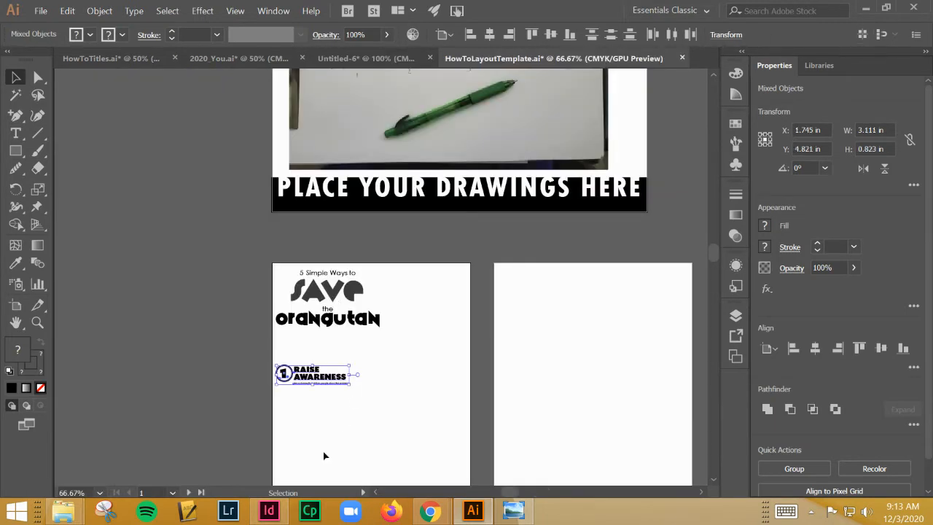
Duplicate the circled "1. Raise Awareness" block directly beneath the original on the first portrait artboard
key("ctrl+equal")
key("ctrl+equal")
key("ctrl+equal")
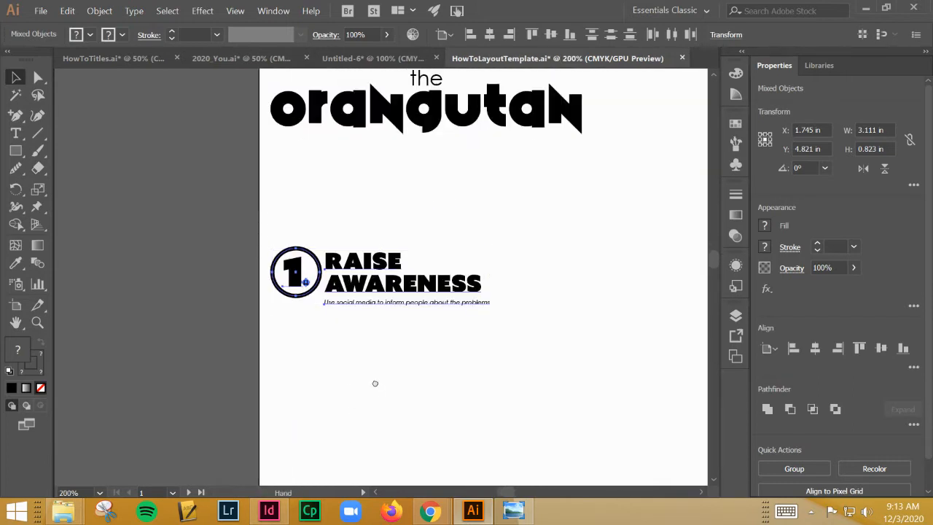
scroll(374, 379, "down", 2)
left_click_drag(279, 127, 470, 242)
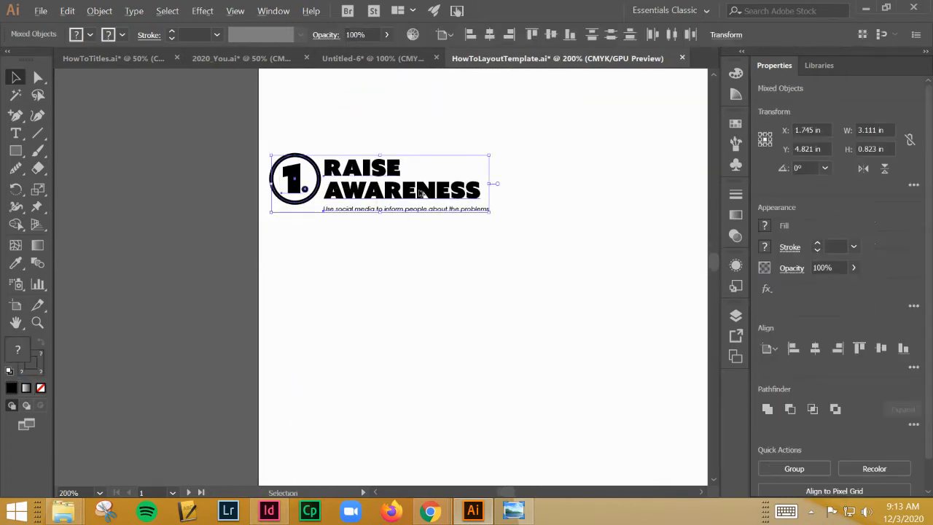
left_click_drag(418, 191, 420, 265)
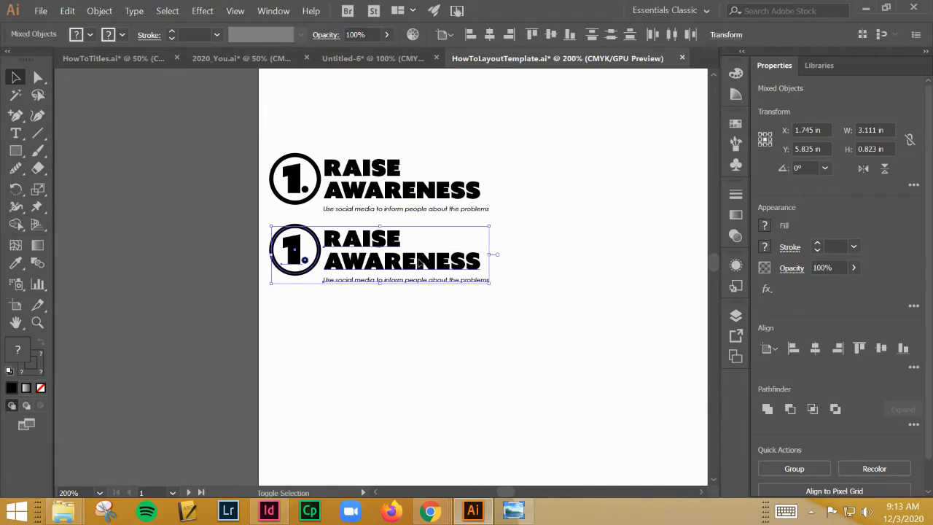
Copy the Raise Awareness block three more times down the artboard to form a column of five
left_click_drag(459, 261, 454, 324)
key("ctrl+z")
left_click(519, 224)
left_click_drag(511, 226, 292, 295)
left_click_drag(422, 257, 422, 337)
left_click_drag(480, 384, 265, 306)
left_click_drag(356, 345, 353, 413, "alt")
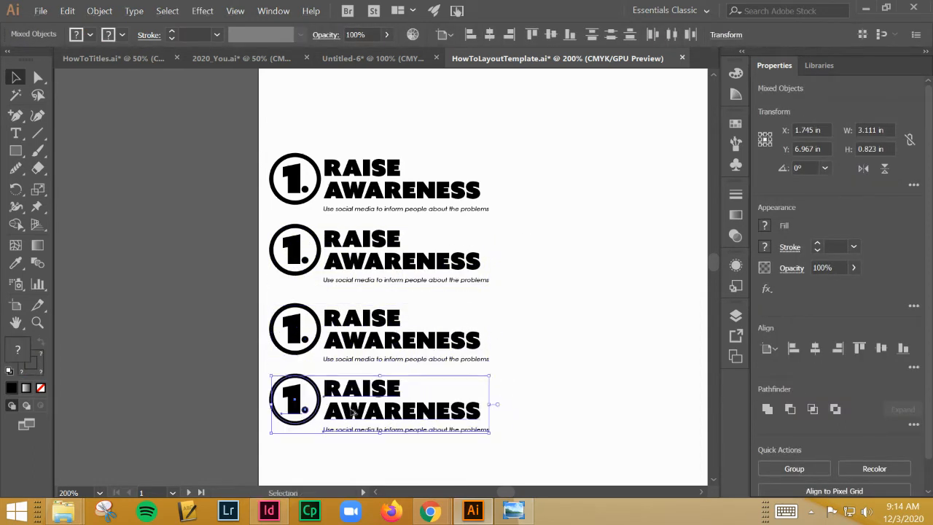
left_click_drag(539, 447, 268, 377)
left_click_drag(352, 398, 351, 453, "alt")
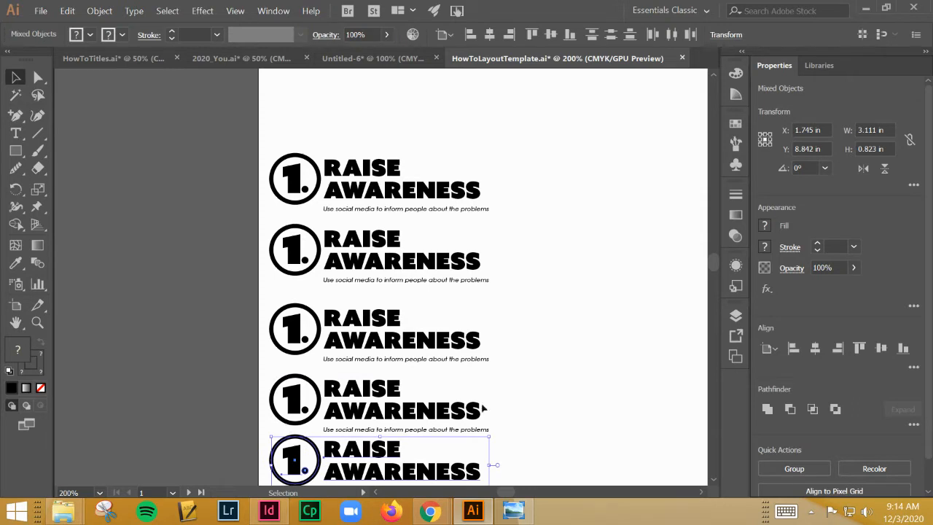
Group the elements of each of the five Raise Awareness blocks so that every block is its own group
left_click(517, 448)
scroll(420, 415, "down", 5)
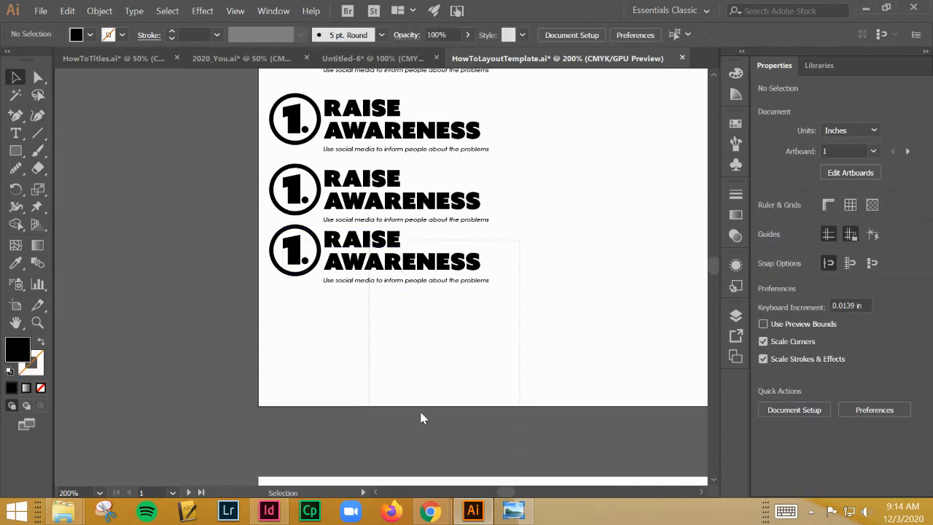
left_click_drag(263, 285, 277, 296)
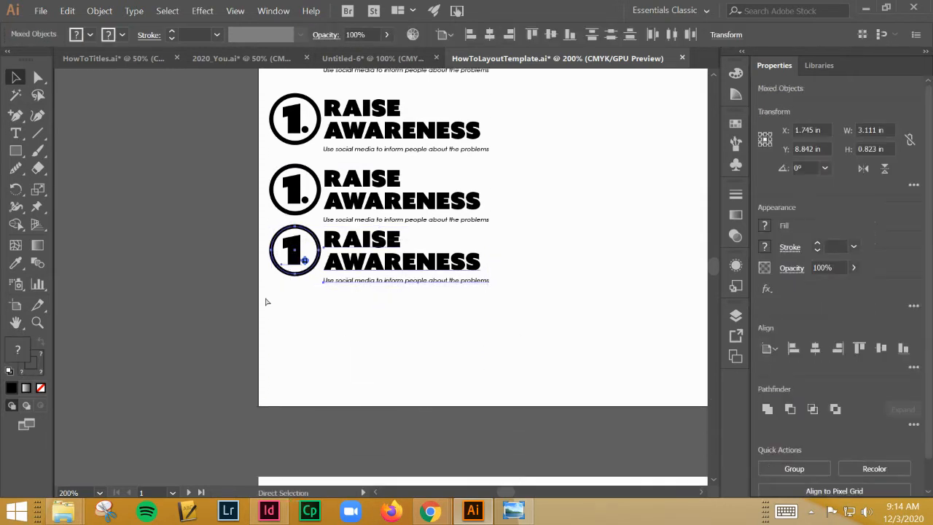
key("ctrl+g")
left_click_drag(281, 175, 481, 174)
left_click(503, 151)
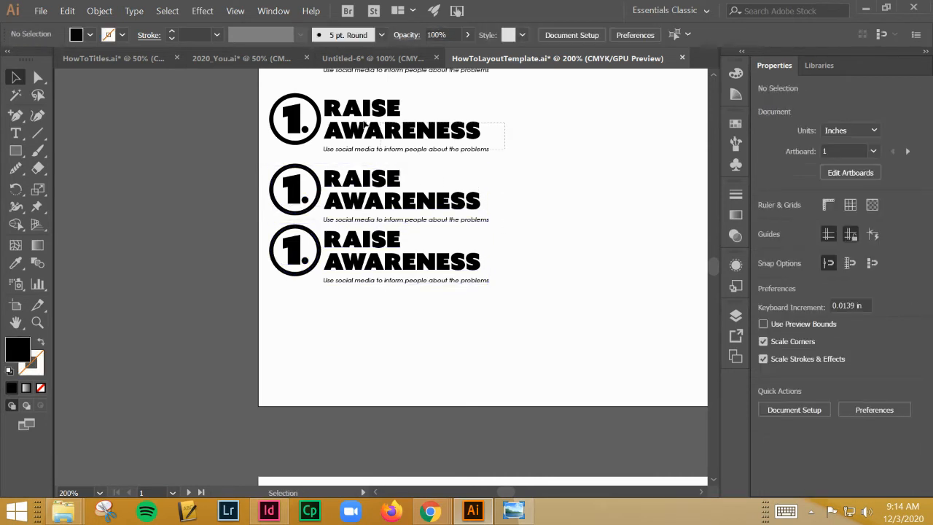
left_click_drag(303, 107, 304, 108)
scroll(308, 125, "up", 5)
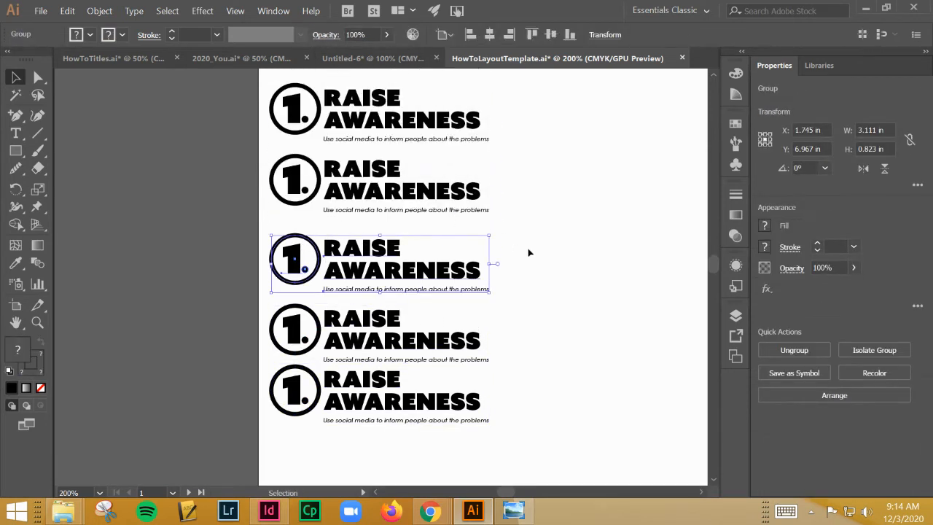
left_click_drag(195, 108, 237, 157)
key("ctrl+g")
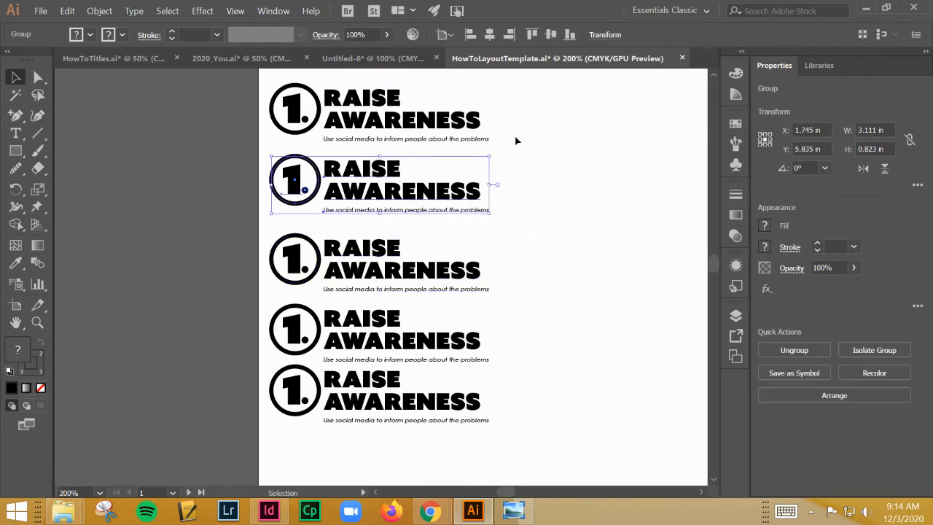
left_click(512, 141)
left_click_drag(512, 144, 270, 83)
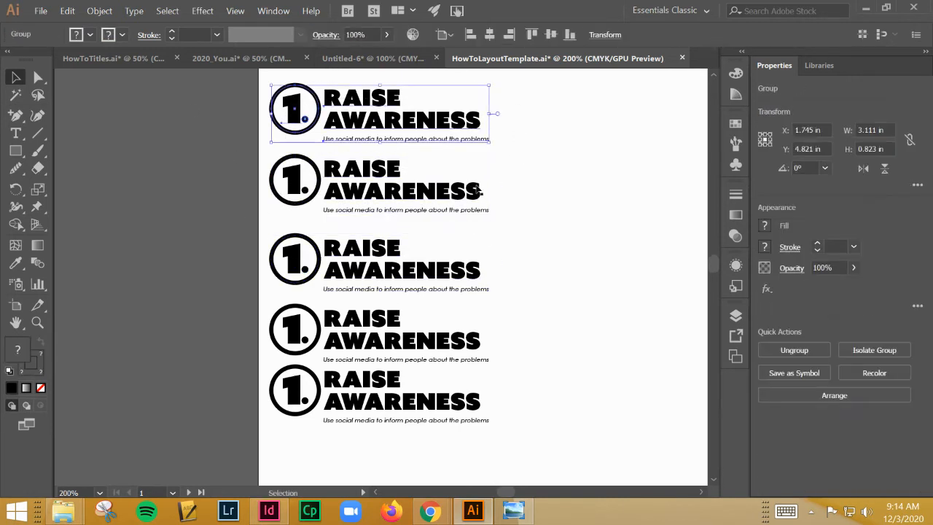
Scale the five grouped blocks down together to about 2.65 in wide and place the column lower on the artboard
left_click(533, 418)
left_click_drag(522, 447, 283, 69)
scroll(337, 242, "down", 4)
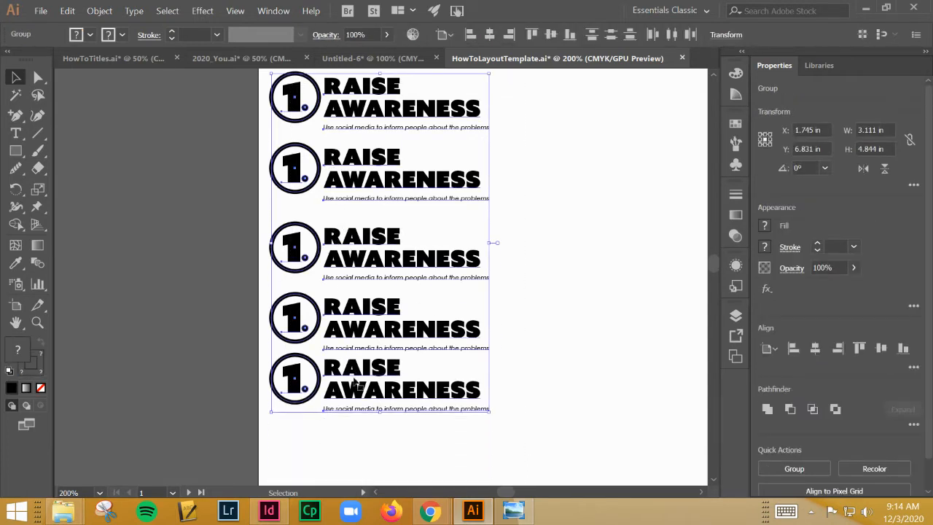
left_click(527, 393)
scroll(479, 404, "up", 1)
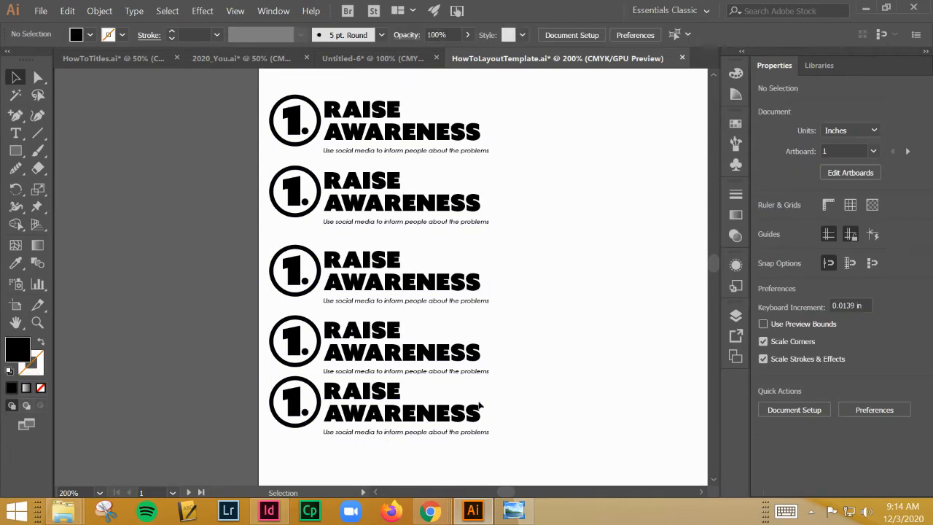
scroll(481, 414, "down", 3)
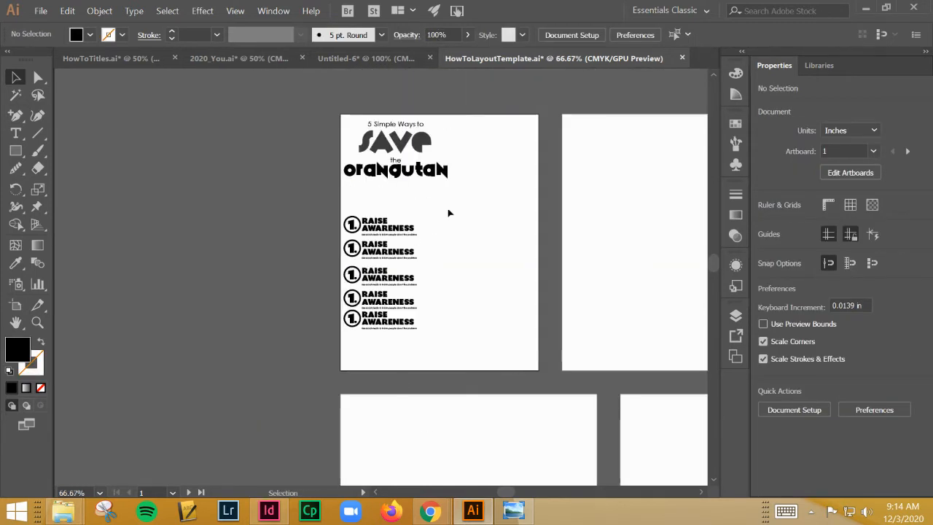
left_click_drag(410, 230, 412, 321)
left_click_drag(381, 258, 378, 285)
Spread the column by moving the top block up and the bottom block down to a Y of about 10.13 in
left_click(364, 259)
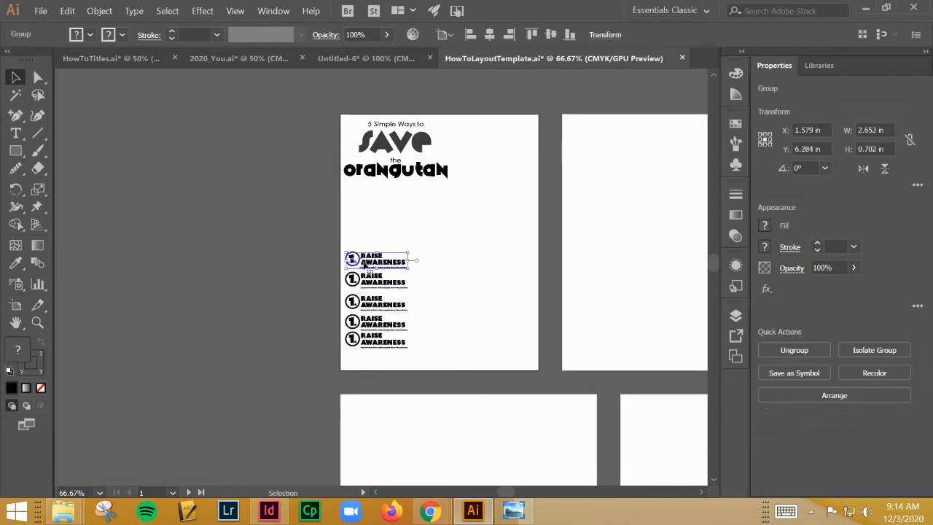
key("shift+Up")
key("shift+Up")
key("shift+Up")
left_click(392, 338)
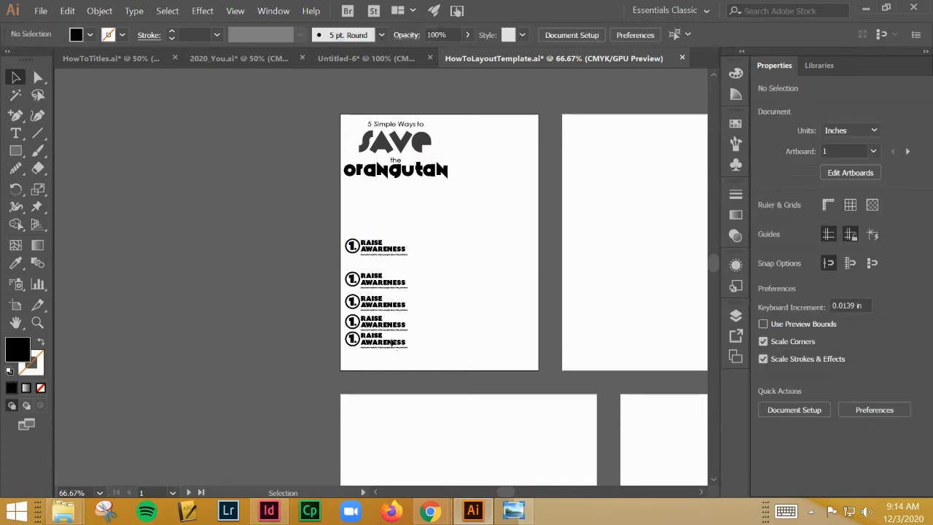
left_click(383, 346)
left_click_drag(385, 347, 385, 358)
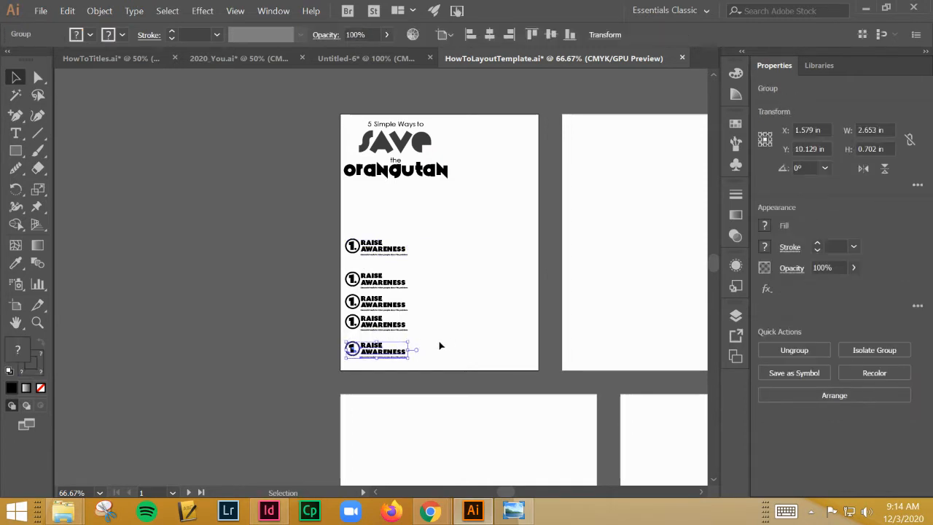
Align all five blocks to the artboard's left edge and nudge them inward to an X of about 1.69 in
left_click(417, 362)
left_click_drag(351, 219, 357, 254)
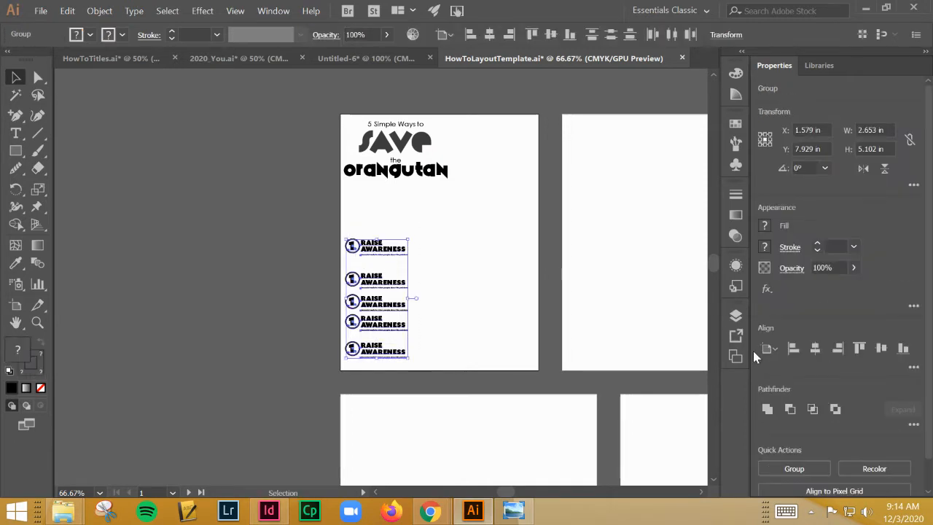
left_click(793, 350)
key("Right")
key("Right")
key("Right")
key("Right")
key("Right")
key("Right")
key("Right")
key("Right")
key("Right")
key("Right")
key("Right")
key("Right")
key("Right")
key("Right")
key("Right")
key("Right")
key("Right")
key("Right")
key("Right")
key("Right")
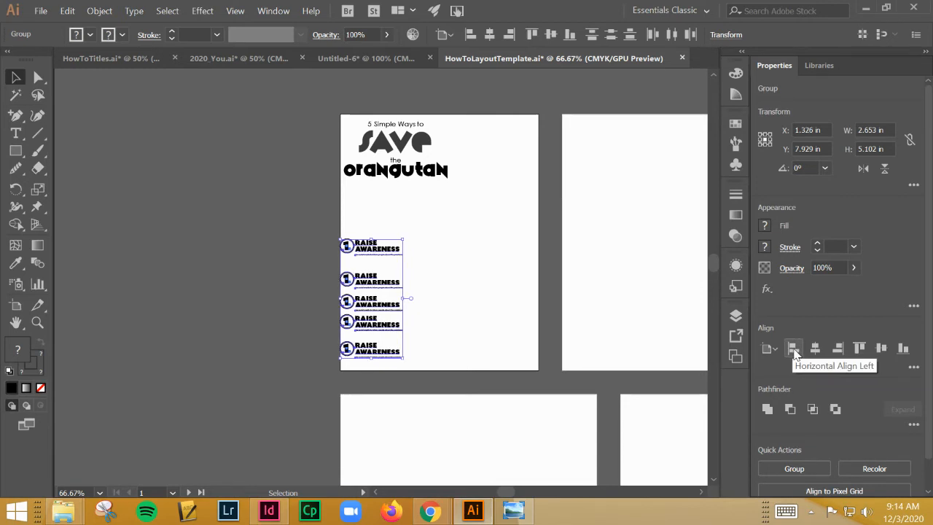
key("Right")
key("Right")
key("Right")
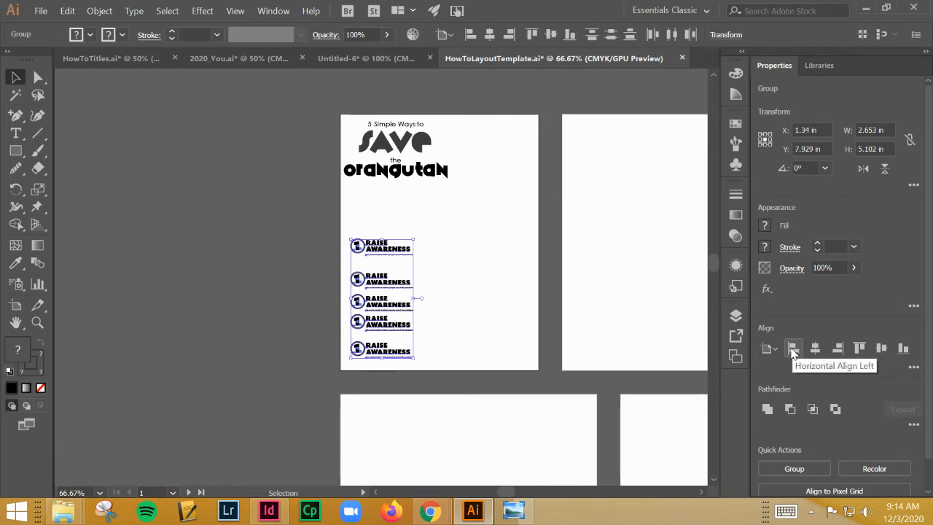
key("Left")
key("Left")
key("Left")
key("Left")
key("Left")
key("Left")
key("Left")
key("Left")
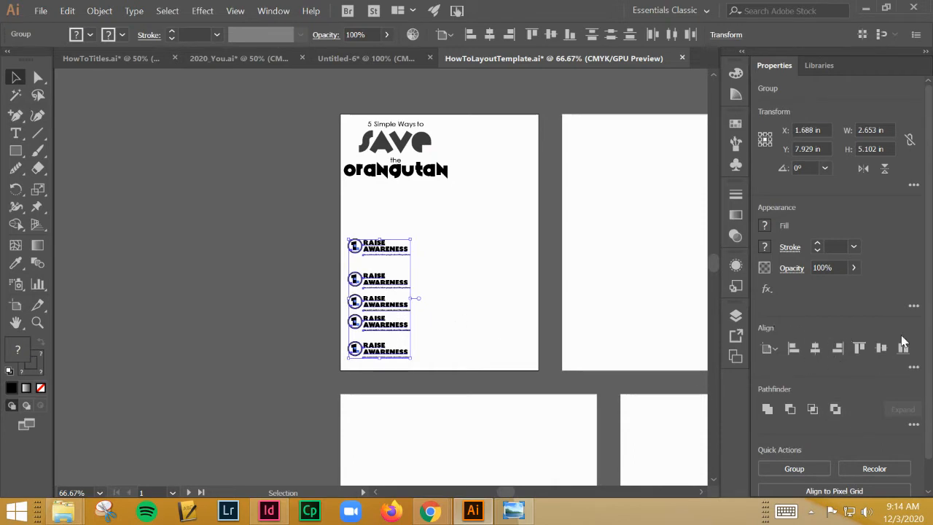
left_click(912, 370)
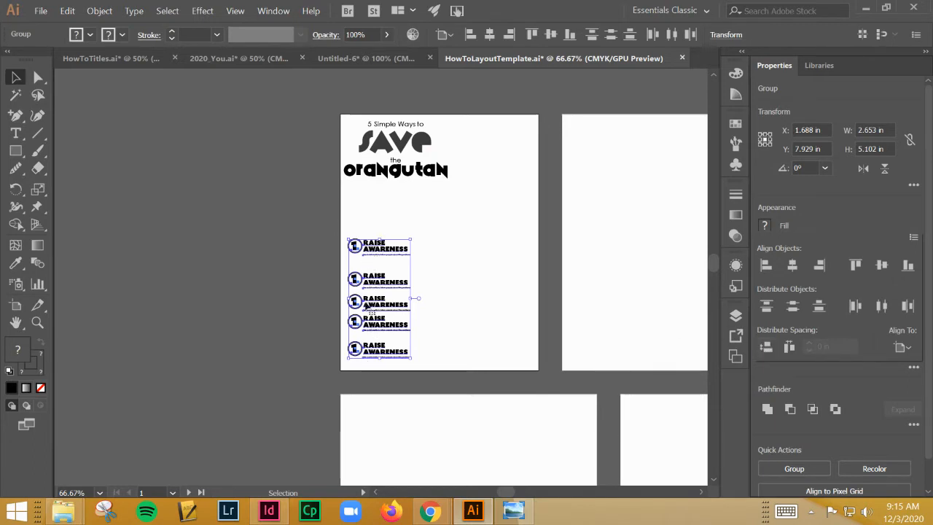
left_click(768, 348)
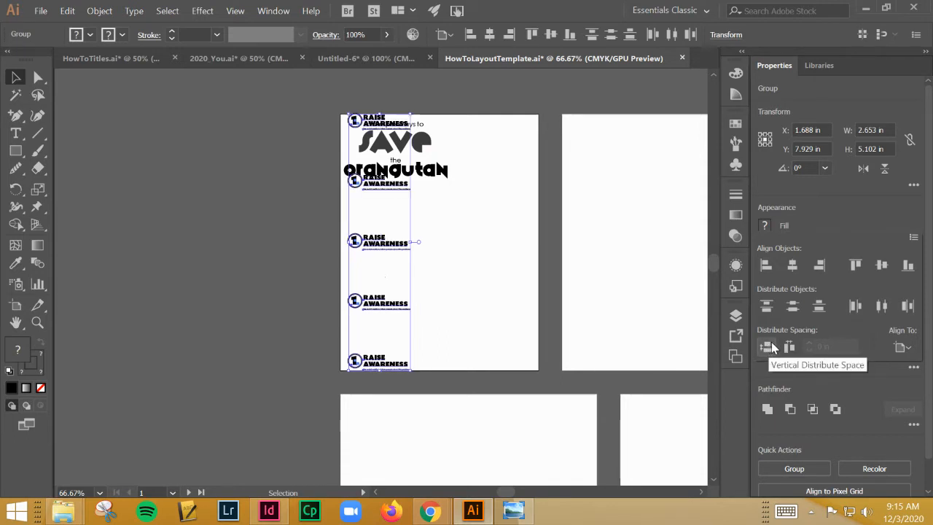
key("ctrl+z")
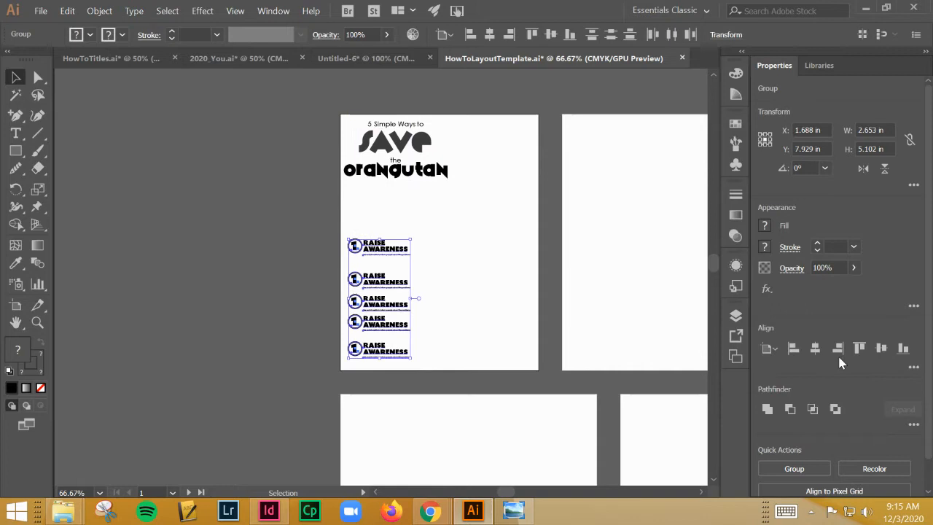
Set the alignment reference to the selection and distribute the vertical spacing between the five blocks evenly
left_click(913, 369)
left_click(902, 348)
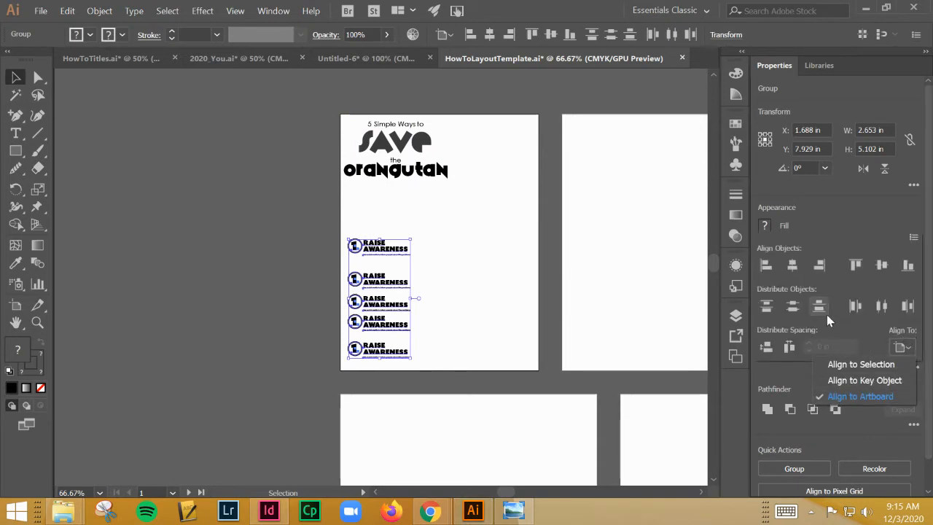
left_click(868, 366)
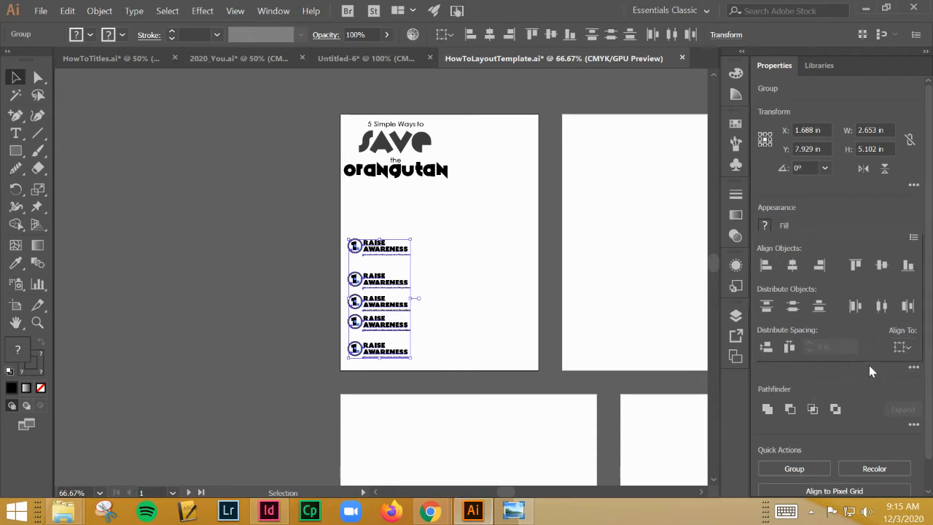
left_click(789, 347)
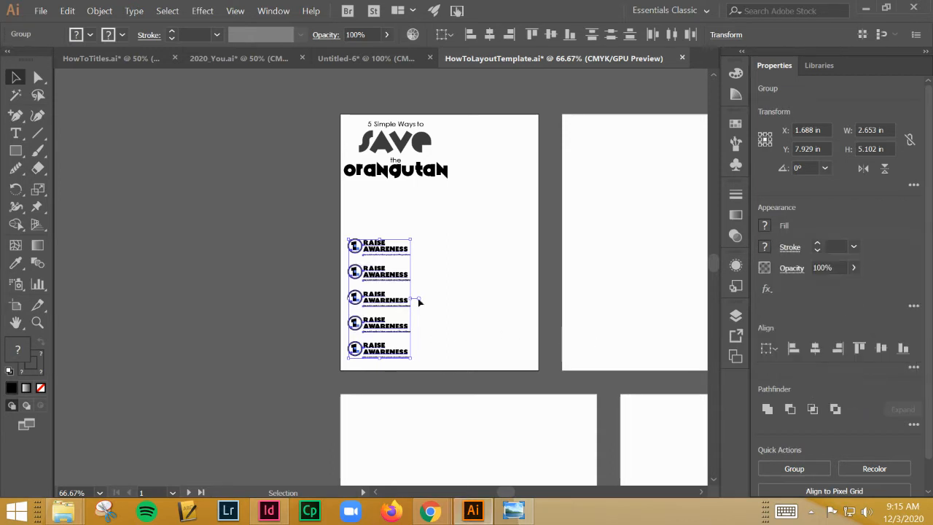
Tighten the column of step blocks by moving the top block slightly down and the bottom block slightly up
left_click(402, 254)
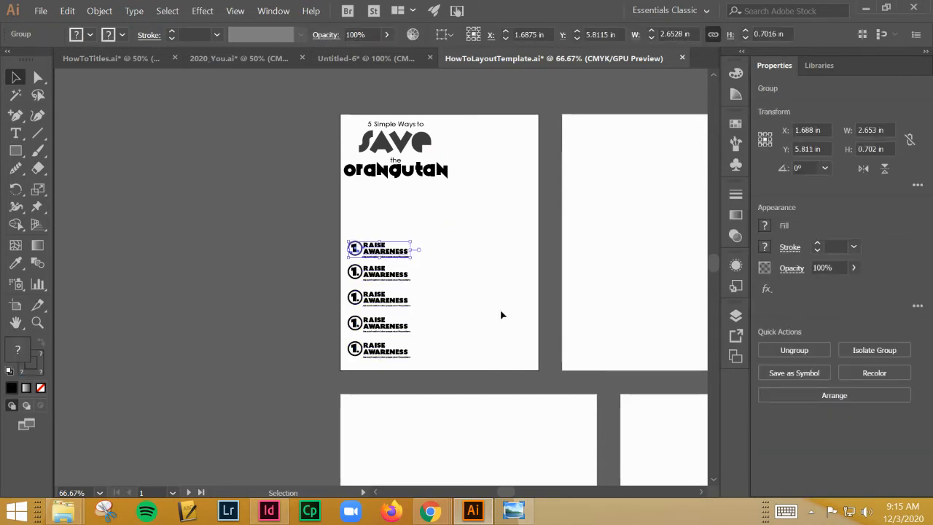
left_click_drag(412, 252, 386, 216)
key("Up")
key("Up")
key("Up")
key("Up")
key("Up")
key("Up")
key("Up")
key("Up")
key("Up")
key("Up")
key("Up")
key("Up")
key("Up")
Distribute the vertical spacing evenly between the five step blocks on the first artboard
left_click(435, 358)
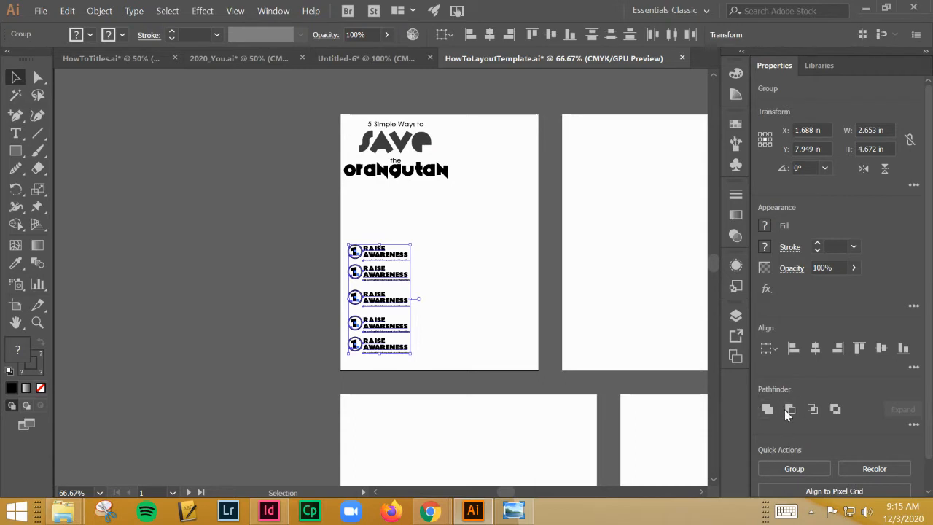
left_click(915, 368)
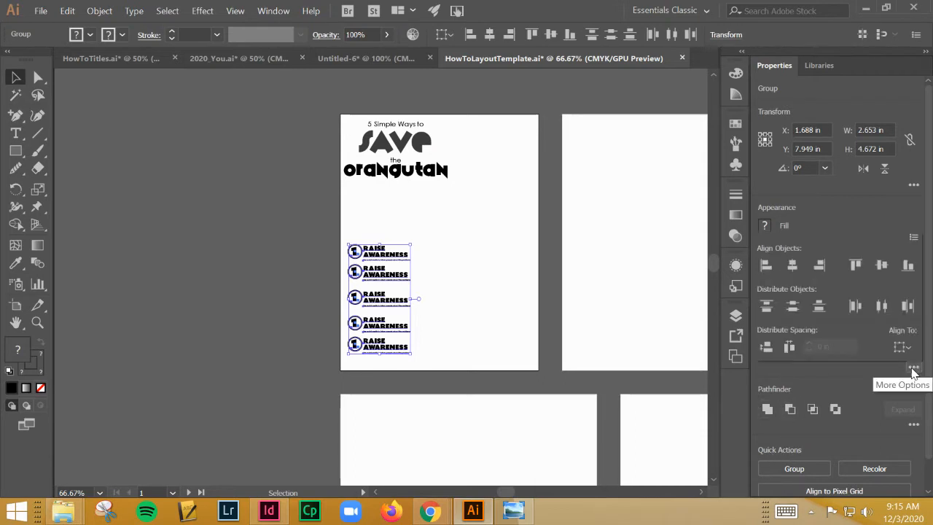
left_click(769, 347)
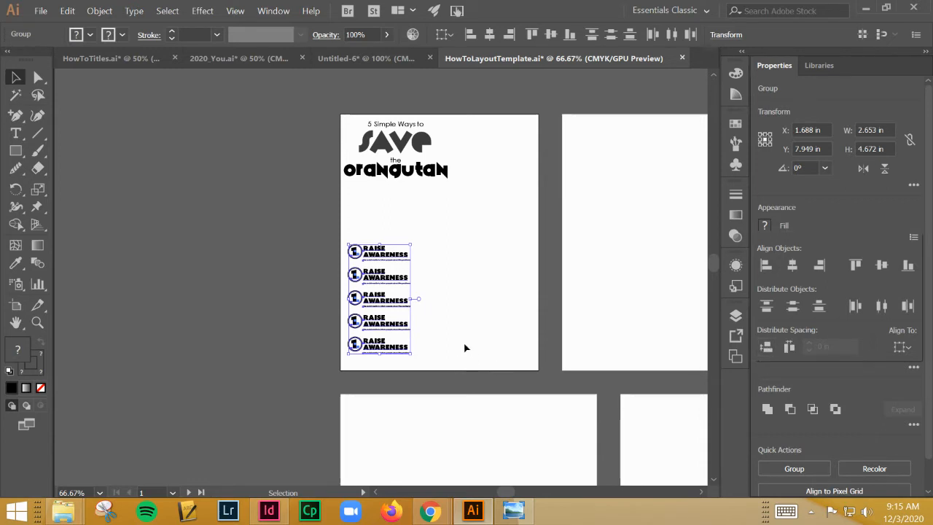
left_click(442, 341)
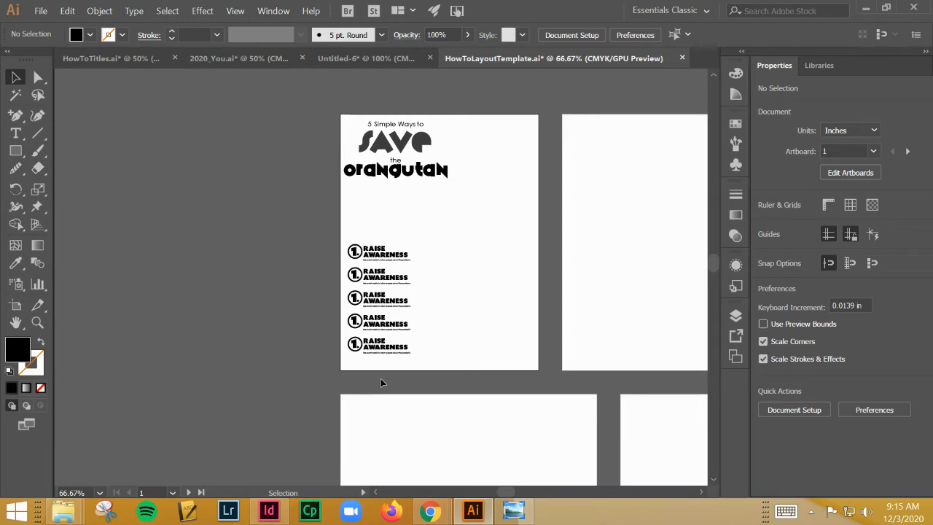
Move the stacked title on the first artboard down and inward to about X 2.69 in and Y 2.32 in
key("ctrl+minus")
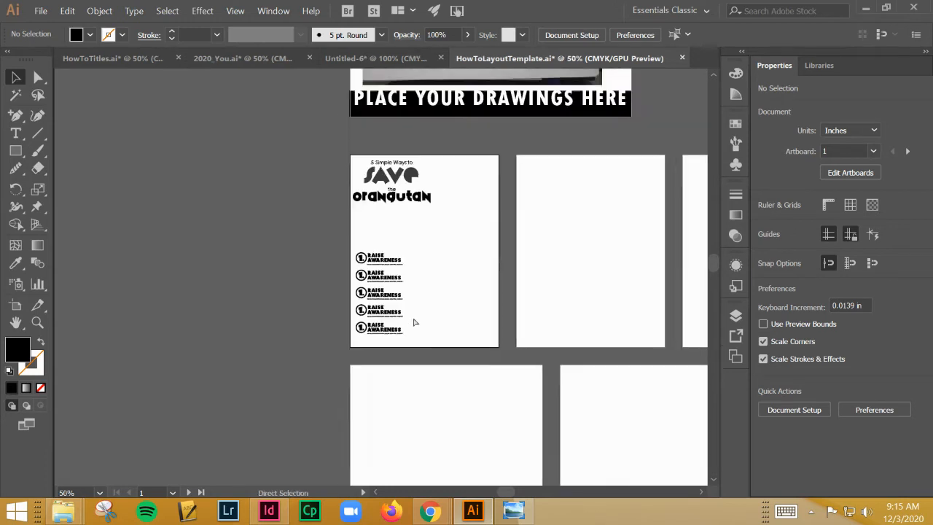
key("ctrl+minus")
left_click_drag(300, 269, 158, 331)
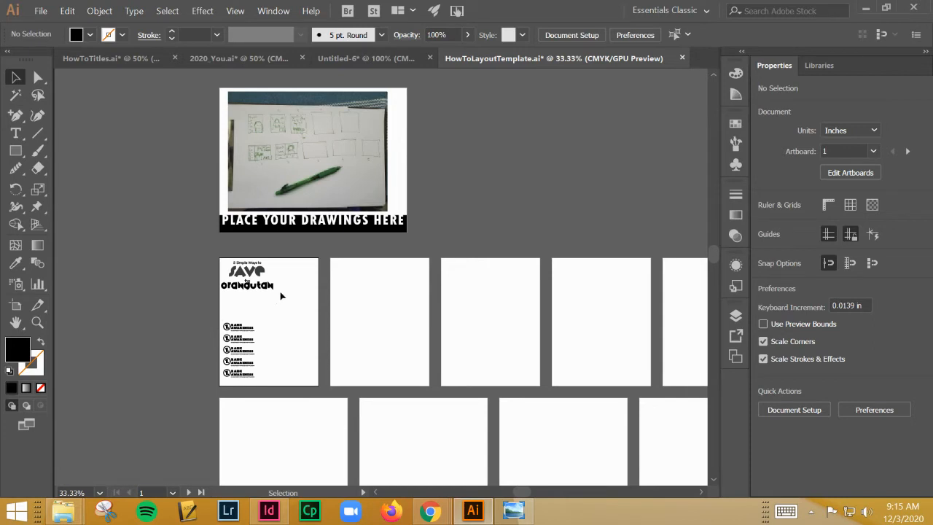
left_click(240, 264)
mouse_move(281, 292)
left_mouse_down()
mouse_move(285, 298)
mouse_move(269, 287)
mouse_move(269, 297)
left_mouse_up()
key("ctrl+z")
key("ctrl+z")
Sketch a freehand orangutan face about 4.62 by 5.64 in with the Pencil tool, beside the step blocks on the first artboard
left_click(16, 169)
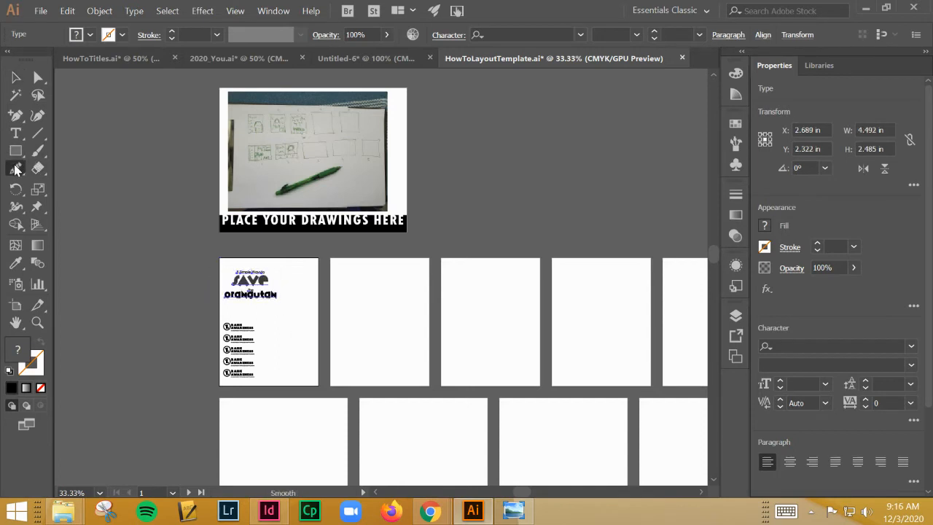
left_click(65, 185)
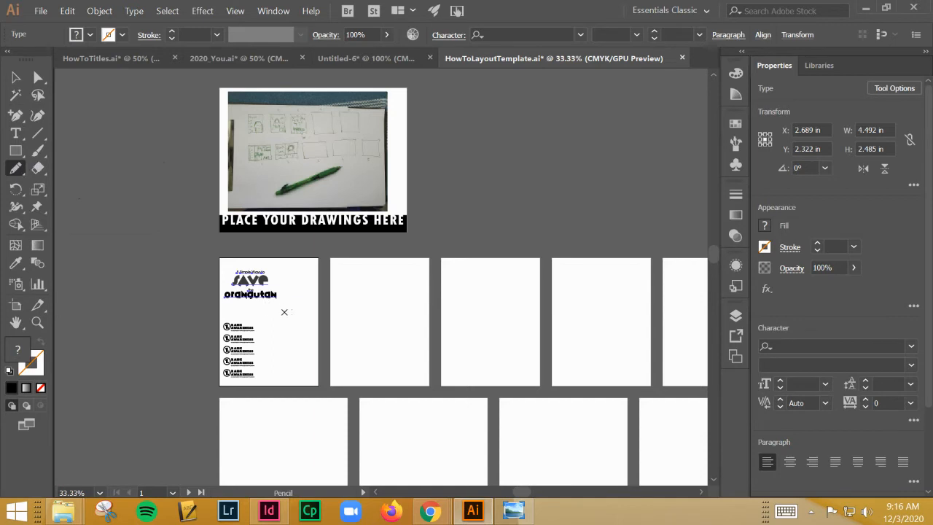
left_click_drag(285, 312, 271, 343)
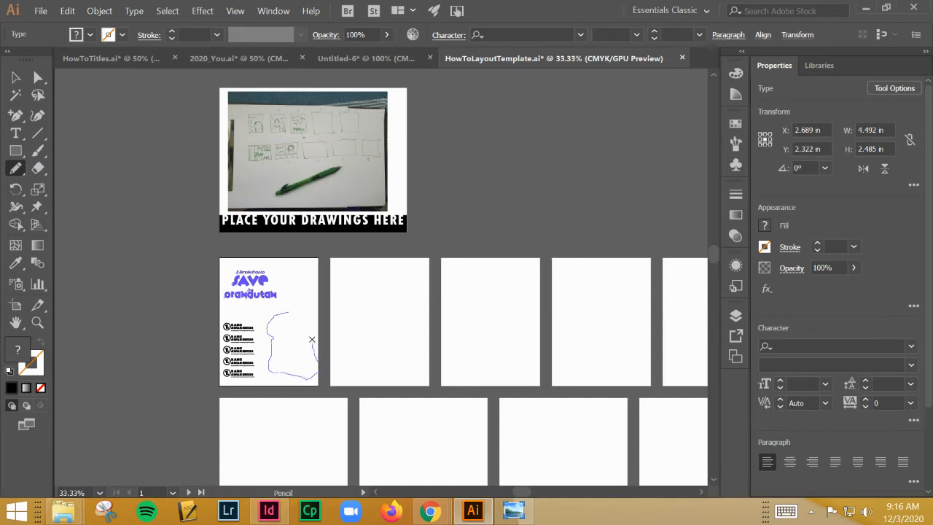
mouse_move(291, 314)
left_mouse_down()
mouse_move(283, 336)
mouse_move(272, 333)
mouse_move(292, 350)
left_mouse_up()
Give all the paths of the face sketch a black 1 pt stroke and no fill
left_click(15, 77)
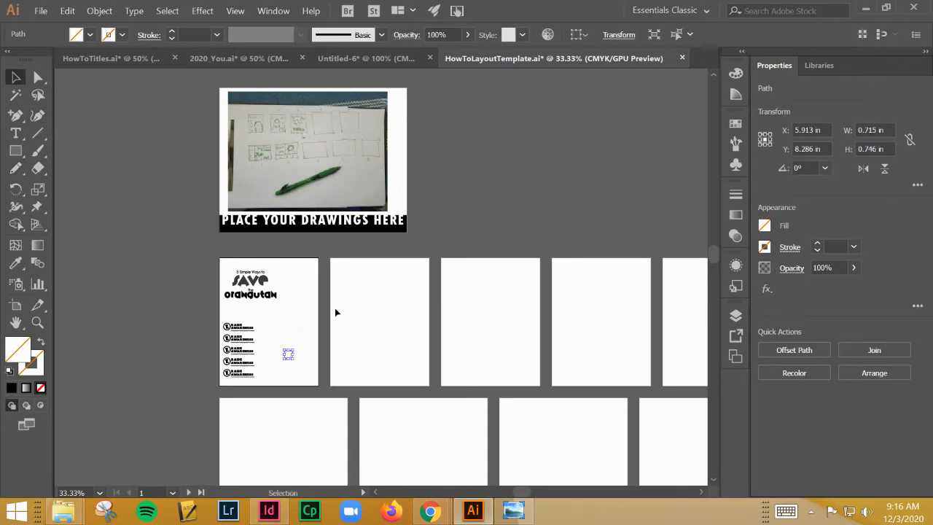
left_click_drag(331, 309, 279, 372)
left_click(11, 388)
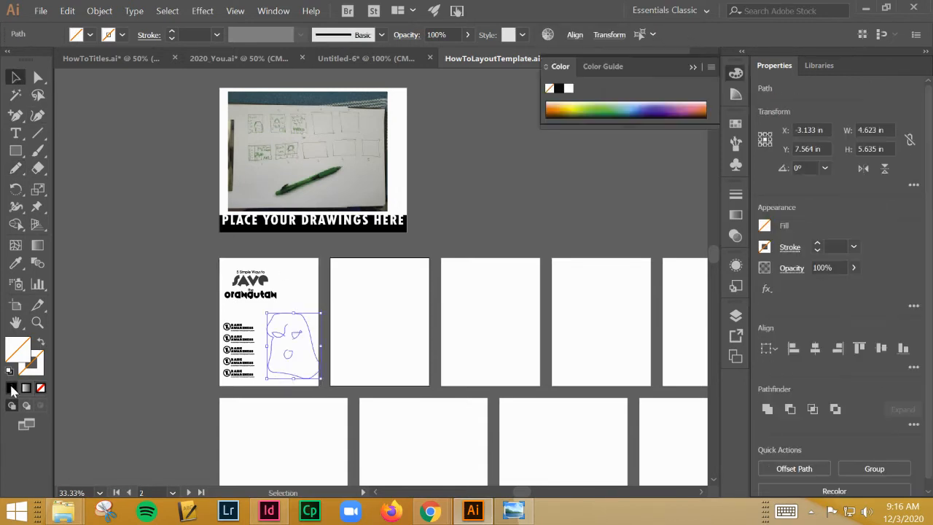
left_click(39, 343)
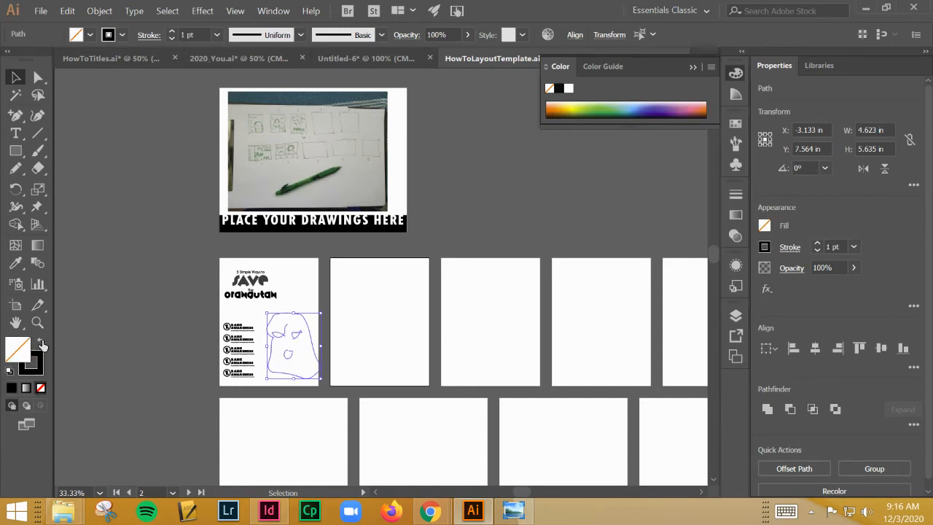
left_click(412, 313)
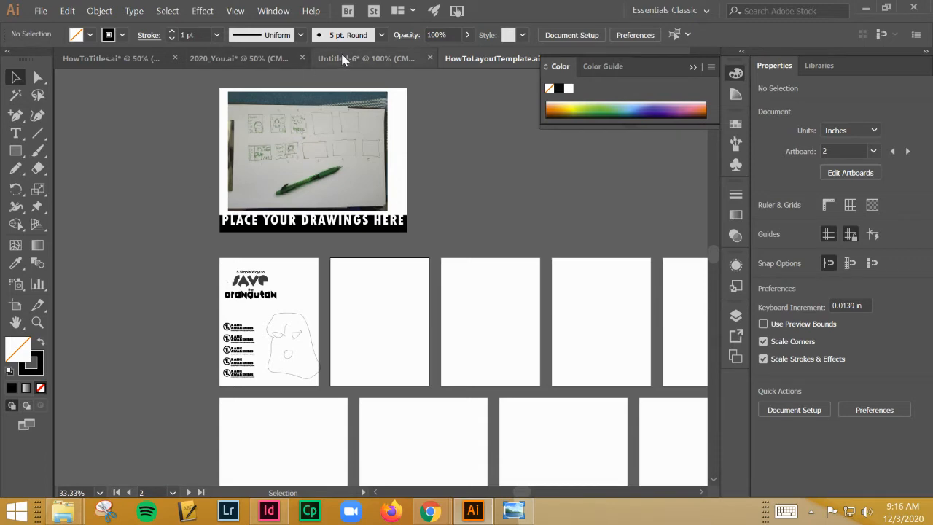
Copy the wide two-line "5 Simple Ways to Save the orangutan" title from the HowToTitles document
left_click(366, 58)
left_click(85, 60)
left_click(308, 210)
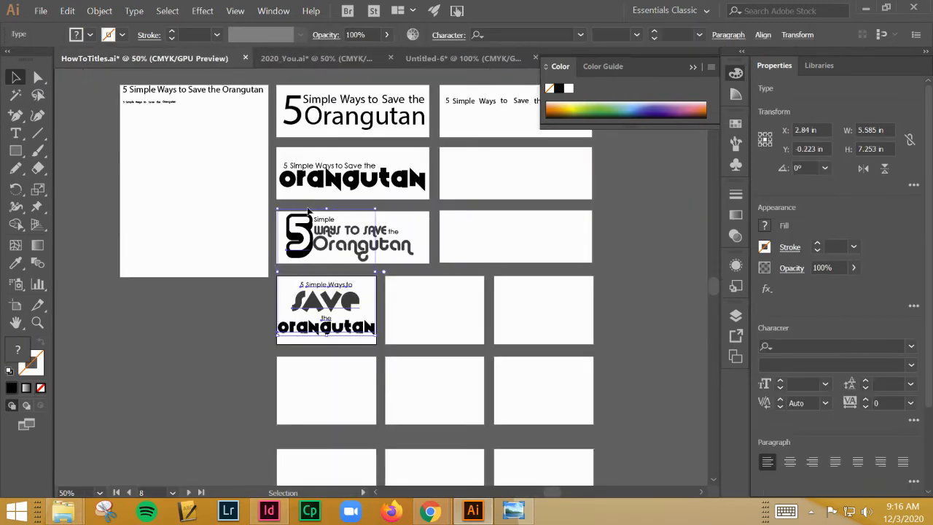
left_click(456, 193)
left_click_drag(444, 195, 280, 153)
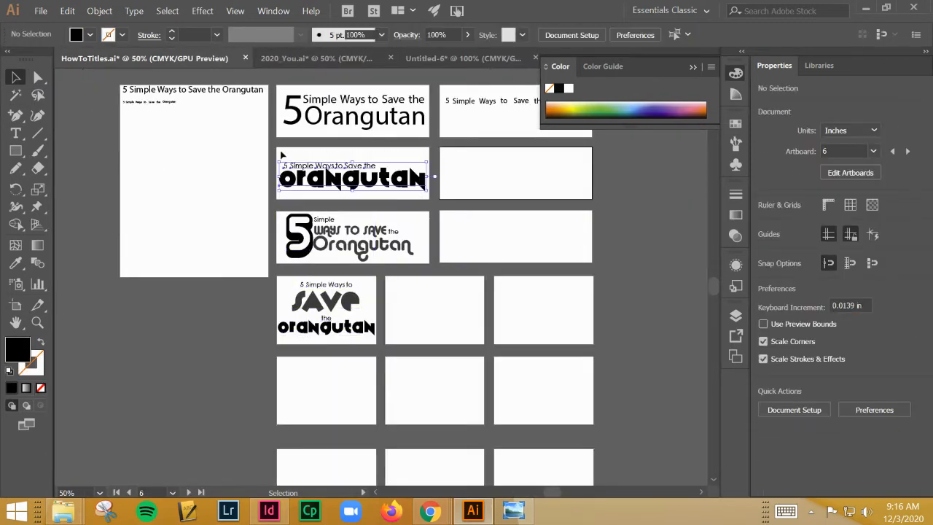
key("ctrl+c")
Return to the HowToLayoutTemplate document and paste the copied title onto the second portrait artboard
left_click(438, 57)
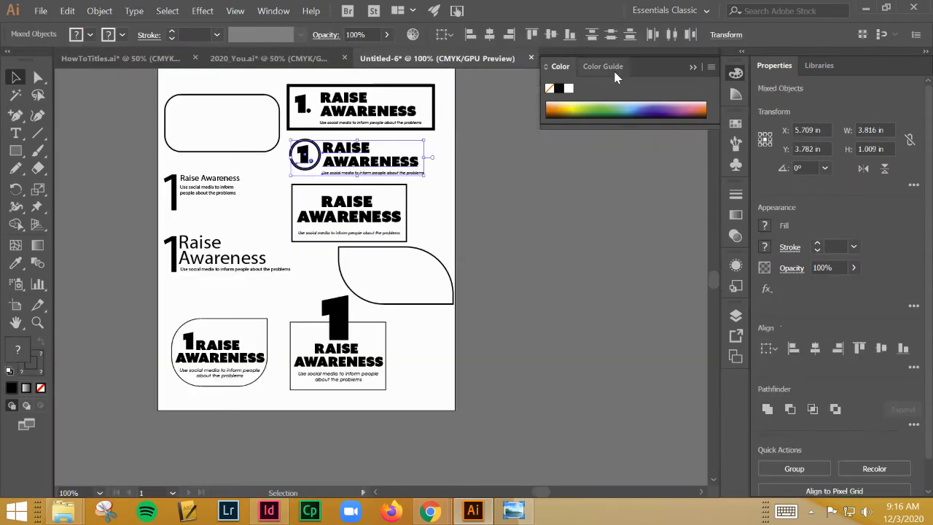
left_click(253, 56)
left_click(138, 58)
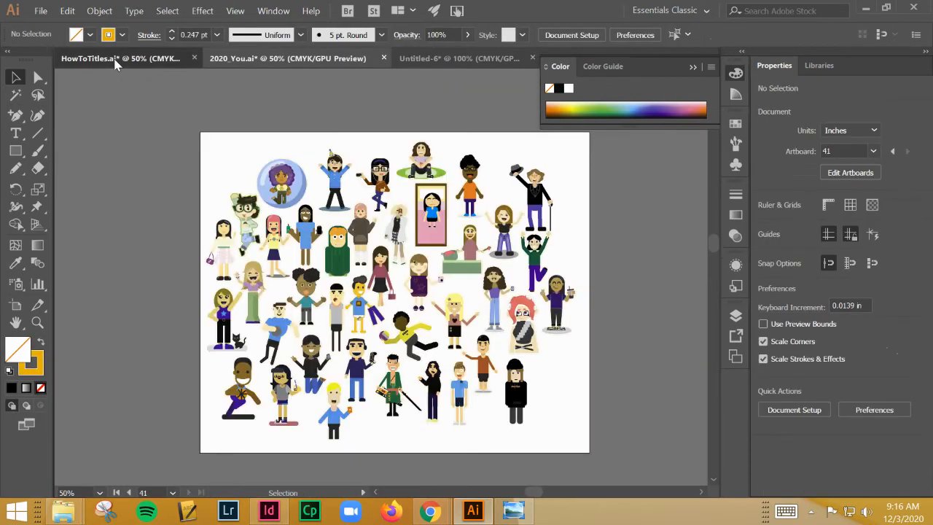
left_click(692, 66)
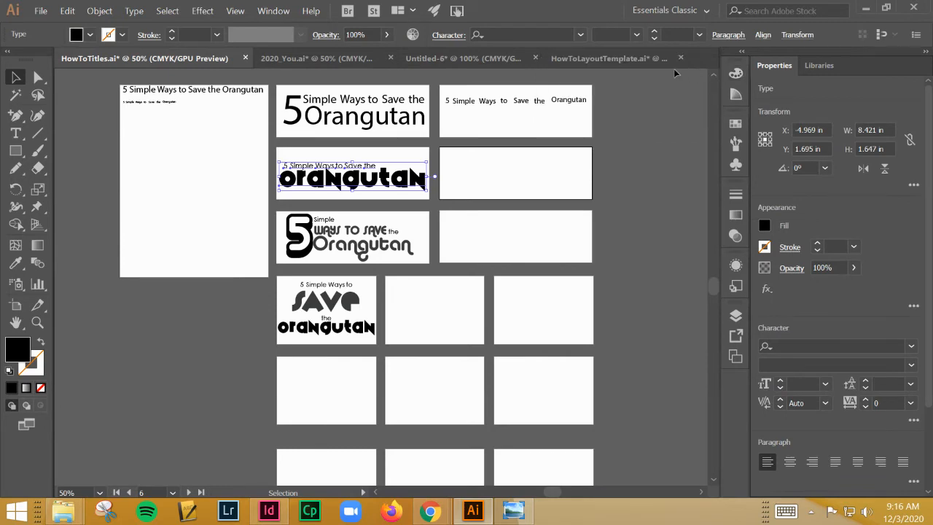
left_click(609, 58)
key("ctrl+v")
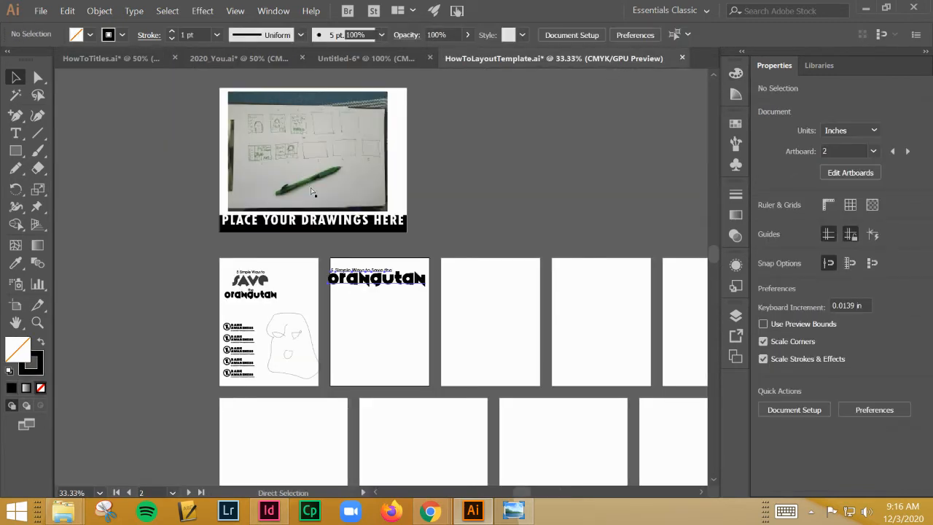
Scale the pasted title to about 7.7 in wide and place it at the top of the second artboard, inside its edges
key("ctrl+equal")
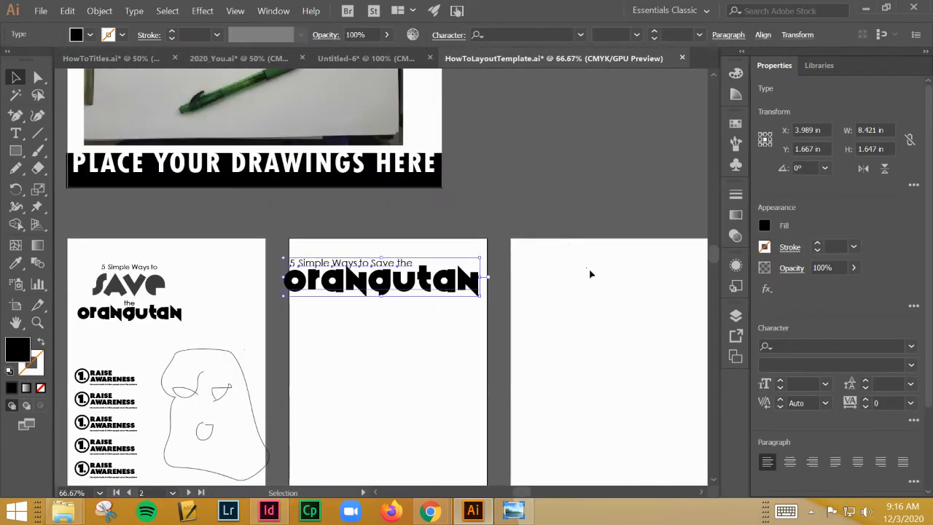
left_click_drag(481, 295, 471, 294)
left_click_drag(416, 281, 425, 271)
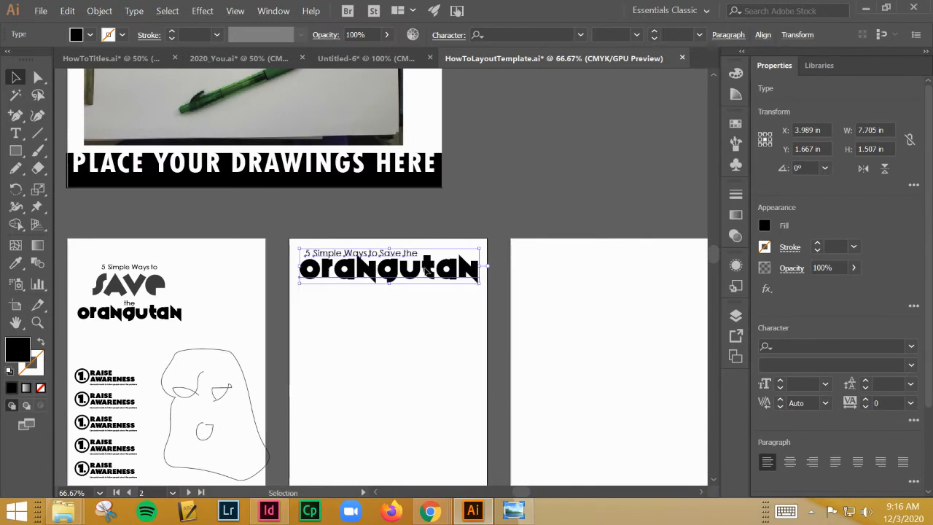
left_click(374, 379)
Group the paths of the face sketch and scale the group down to about 3.62 by 4.41 in
left_click(181, 471)
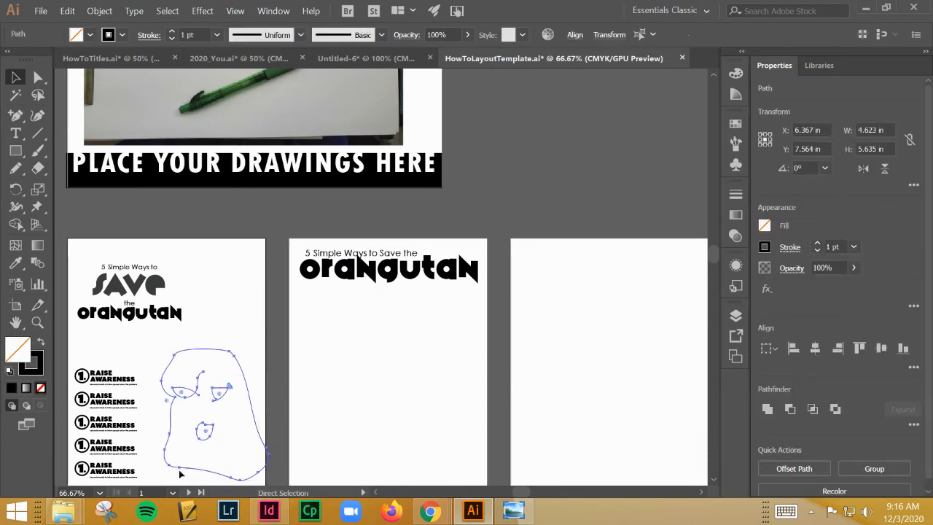
key("a")
key("v")
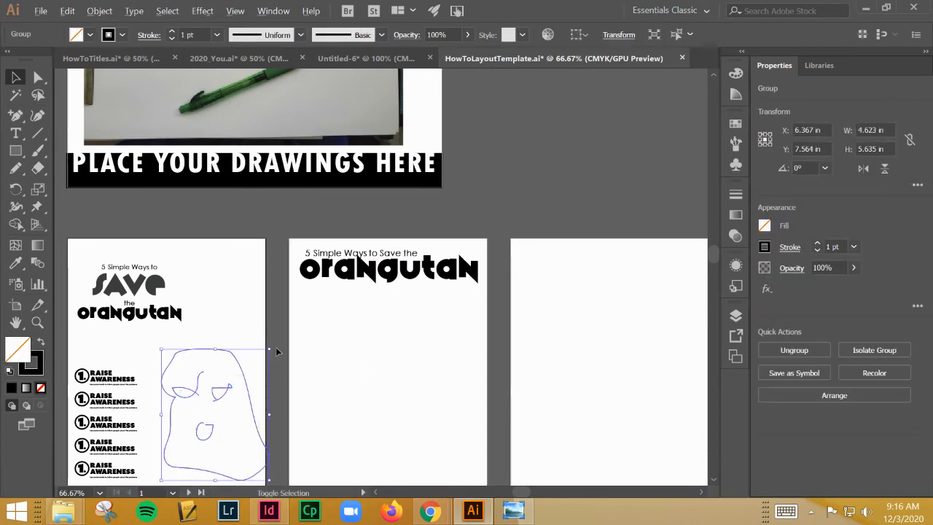
left_click_drag(269, 351, 257, 363)
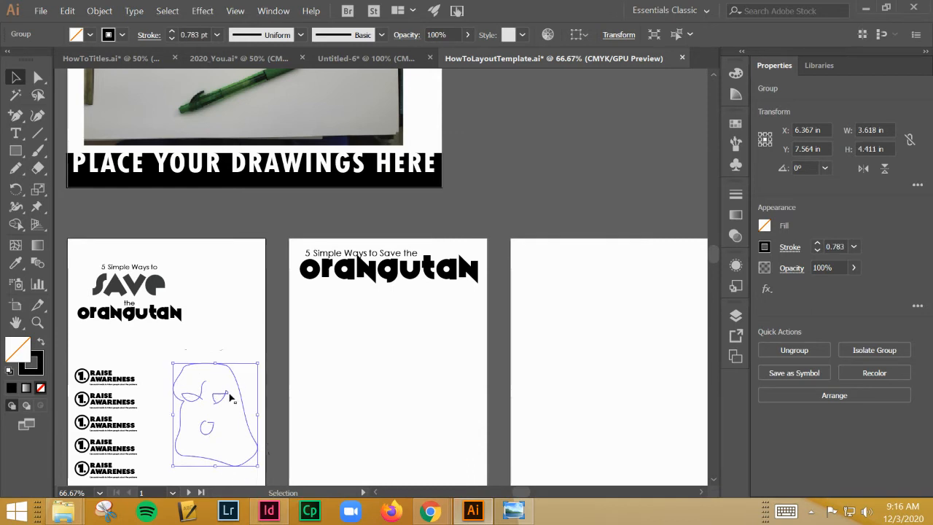
Move the face group onto the second artboard and enlarge it to about 6.42 by 7.83 in beneath the title
left_click_drag(224, 404, 412, 386)
left_click_drag(363, 347, 329, 306)
left_click_drag(375, 363, 370, 359)
Examine the placed photo of the thumbnail sketches up close for the second portrait layout's arrangement of figure, steps and title
scroll(131, 147, "up", 2)
scroll(132, 148, "up", 2)
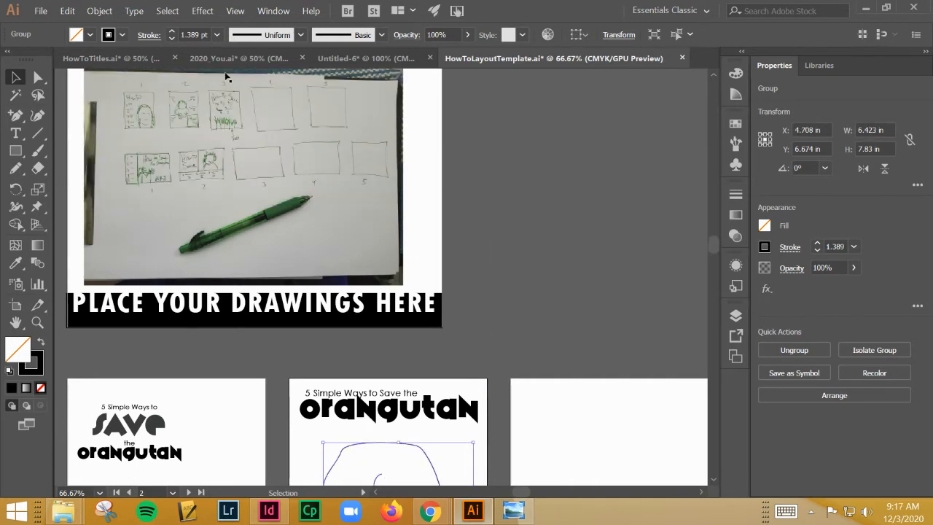
left_click(189, 120)
key("ctrl+plus")
key("ctrl+plus")
key("ctrl+plus")
key("ctrl+plus")
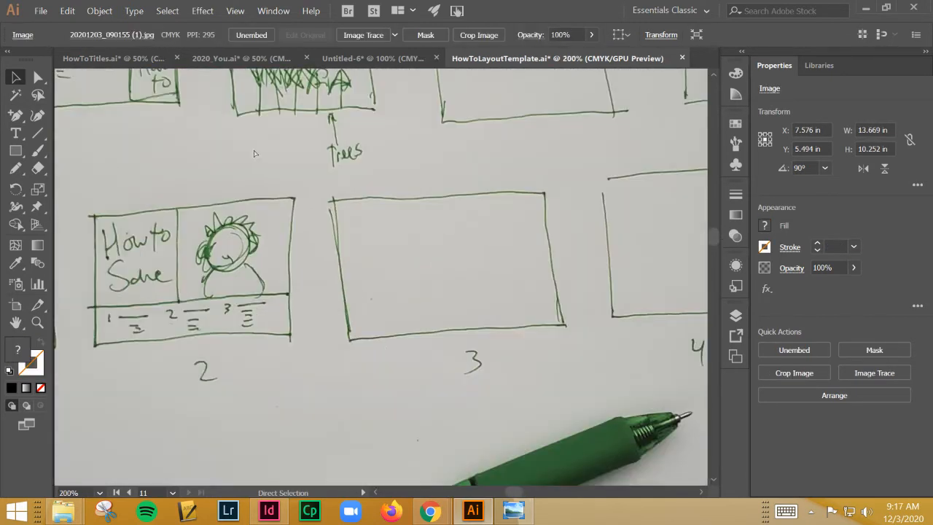
left_click_drag(311, 208, 516, 440)
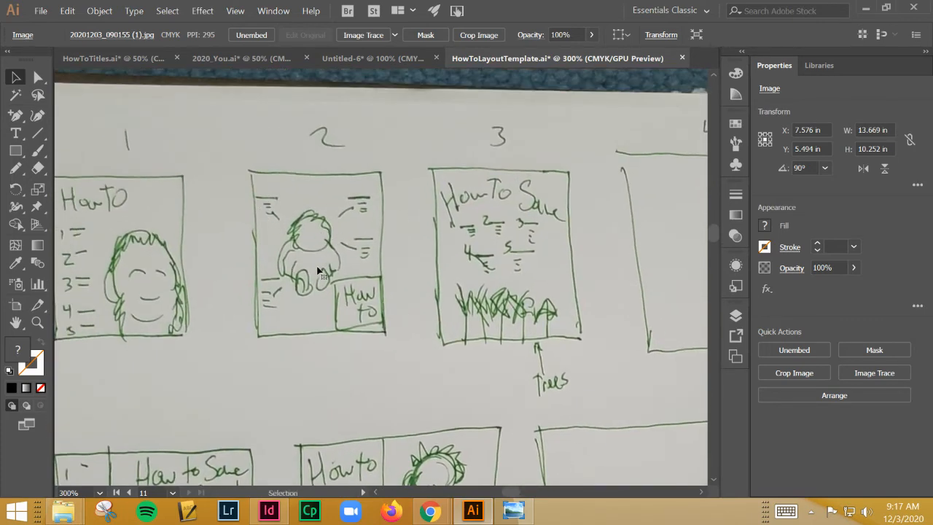
key("ctrl+minus")
key("ctrl+minus")
key("ctrl+minus")
key("ctrl+minus")
key("ctrl+minus")
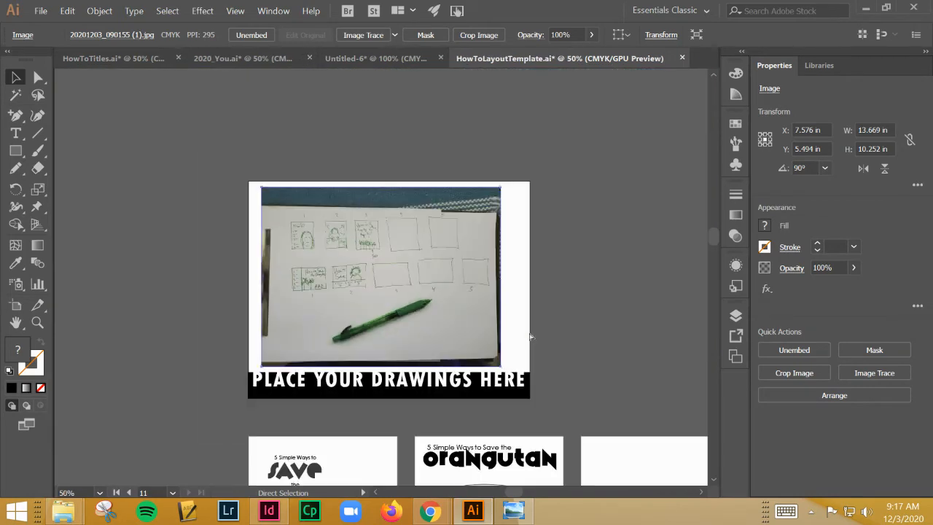
left_click_drag(520, 370, 446, 159)
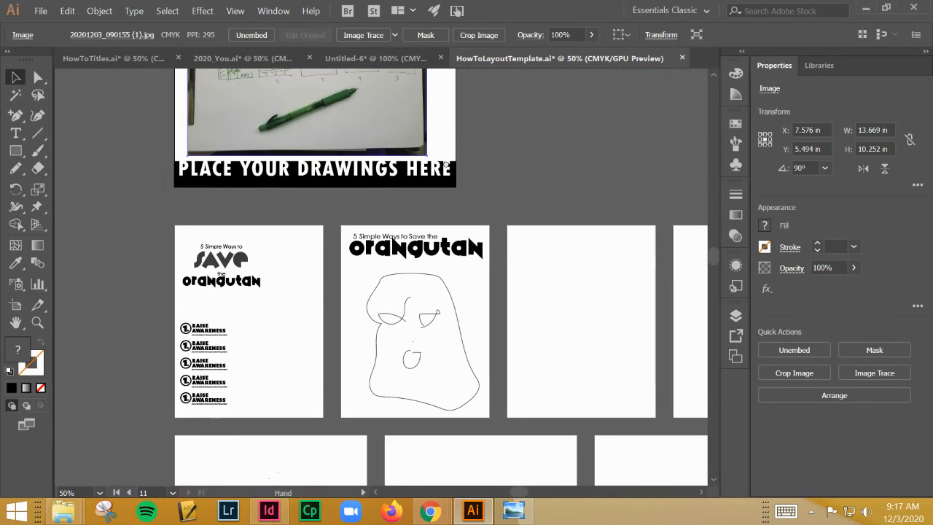
Scale the face on the second artboard down to about 5.47 by 6.67 in and move it slightly up
left_click(477, 403)
left_click(441, 272)
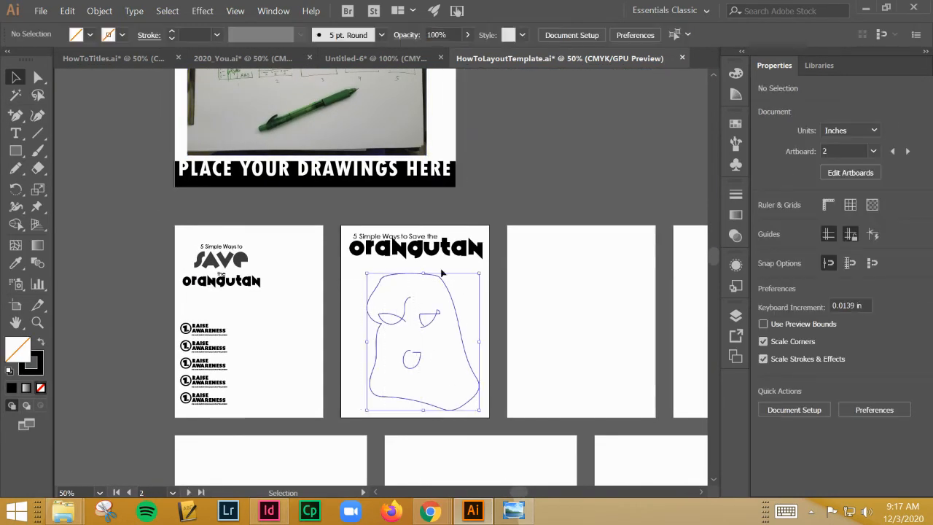
left_click_drag(479, 273, 471, 284)
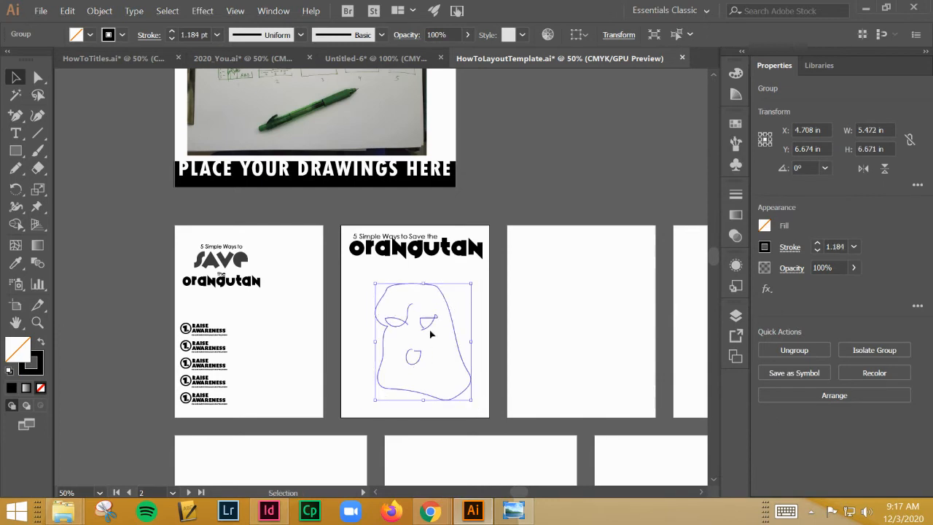
left_click_drag(427, 328, 427, 319)
left_click(482, 272)
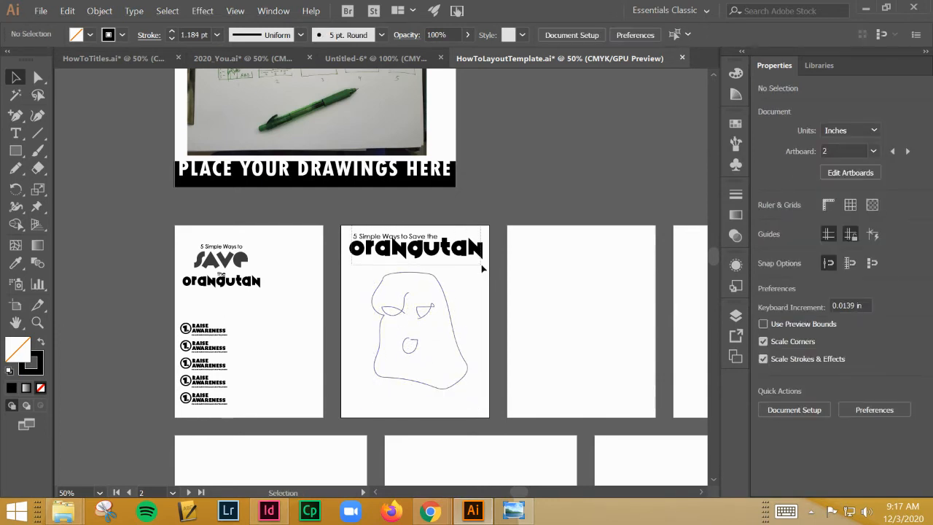
Move the wide title to the bottom of the third artboard and copy the first artboard's stacked title into the second artboard's bottom-right corner
left_click_drag(461, 256, 629, 402)
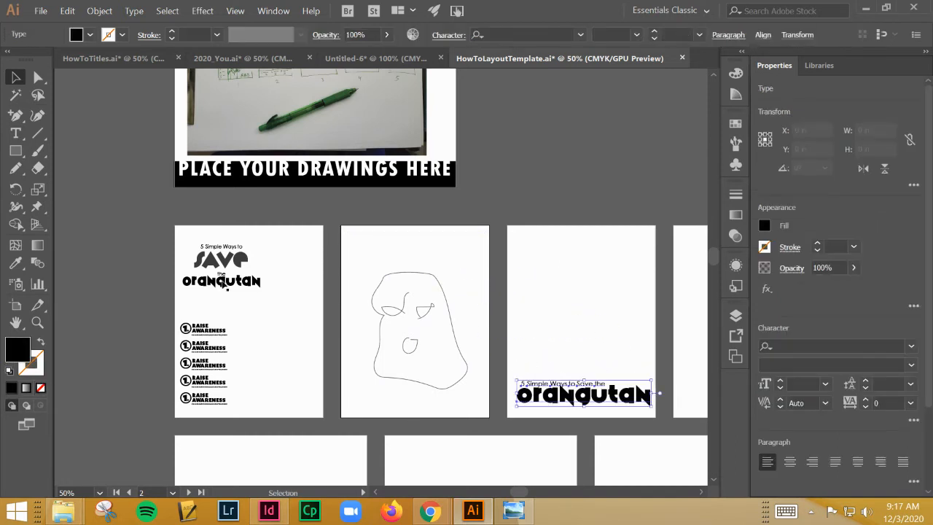
left_click(228, 266)
left_click_drag(240, 280, 480, 403)
left_click_drag(471, 406, 464, 406)
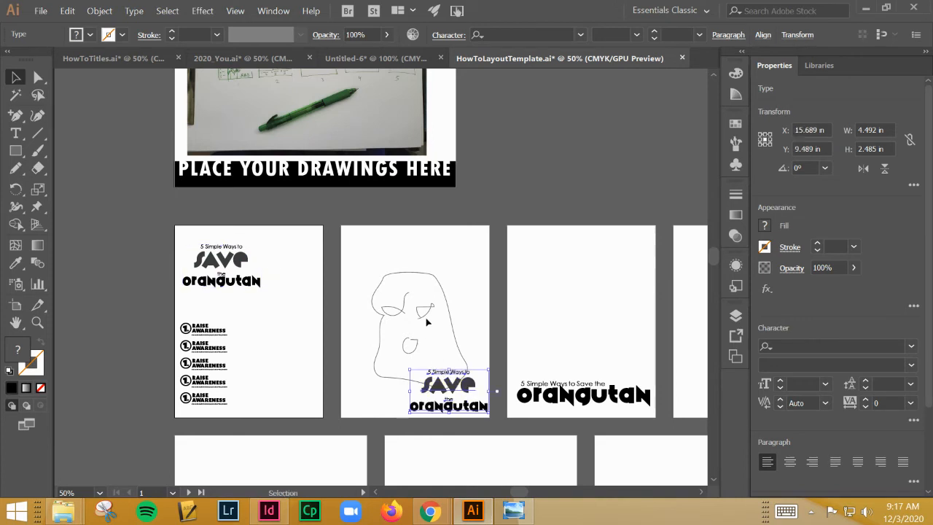
Move the face on the second artboard up slightly and arrange five copies of the Raise Awareness step around it
left_click(426, 321)
left_click_drag(424, 319, 420, 303)
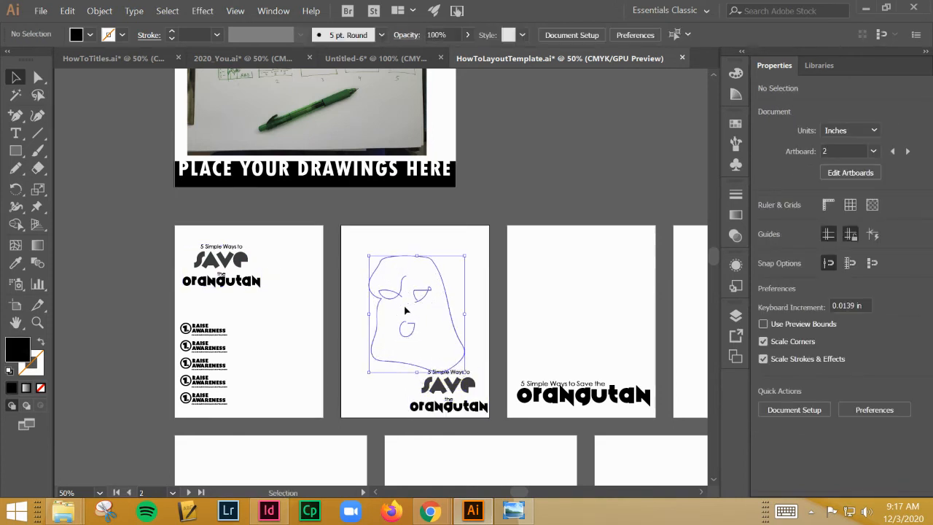
left_click(235, 313)
left_click_drag(191, 329, 363, 246)
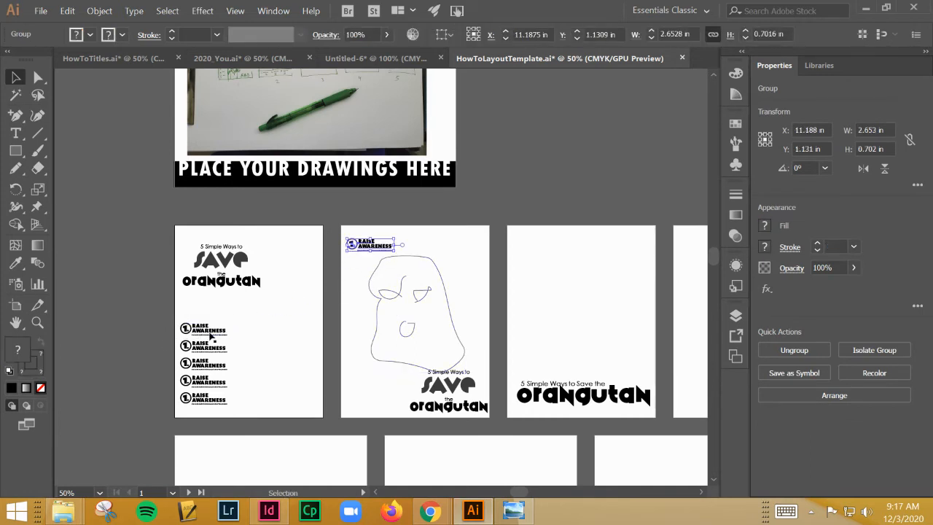
left_click(200, 353)
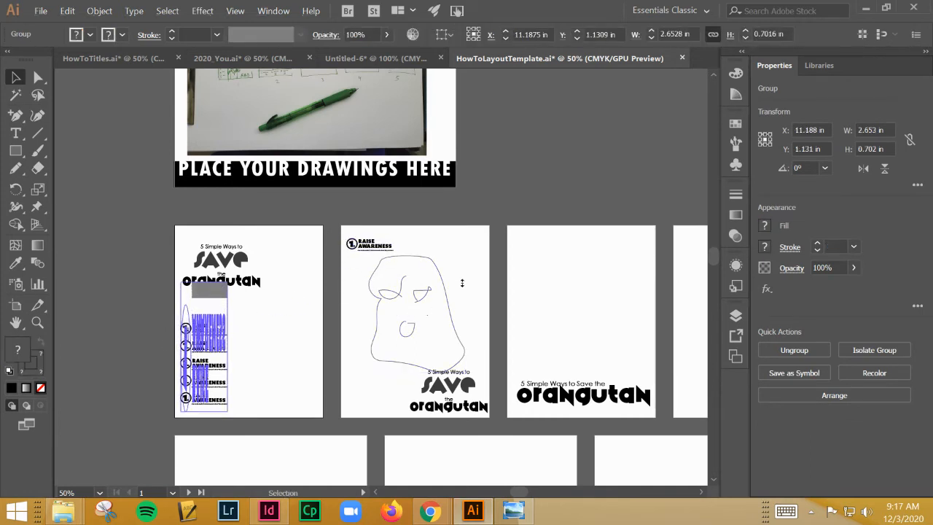
mouse_move(206, 349)
left_mouse_down()
mouse_move(465, 266)
mouse_move(460, 257)
mouse_move(390, 367)
mouse_move(366, 332)
mouse_move(372, 322)
mouse_move(454, 339)
mouse_move(398, 329)
mouse_move(454, 324)
mouse_move(353, 386)
mouse_move(366, 373)
left_mouse_up()
key("ctrl+z")
left_click(340, 321)
left_click(368, 322)
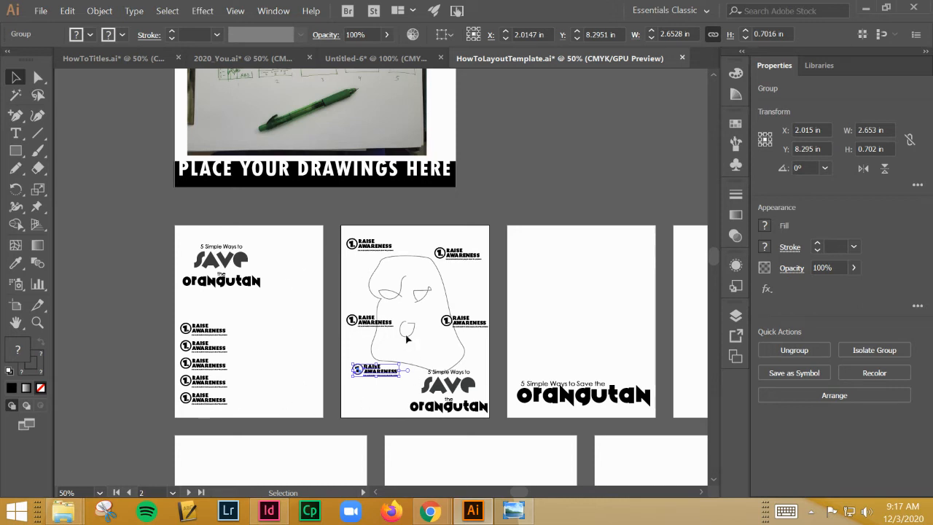
Move the wide orangutan title from the third portrait artboard to the upper-right area of the first landscape artboard
left_click(485, 267)
scroll(351, 254, "up", 2)
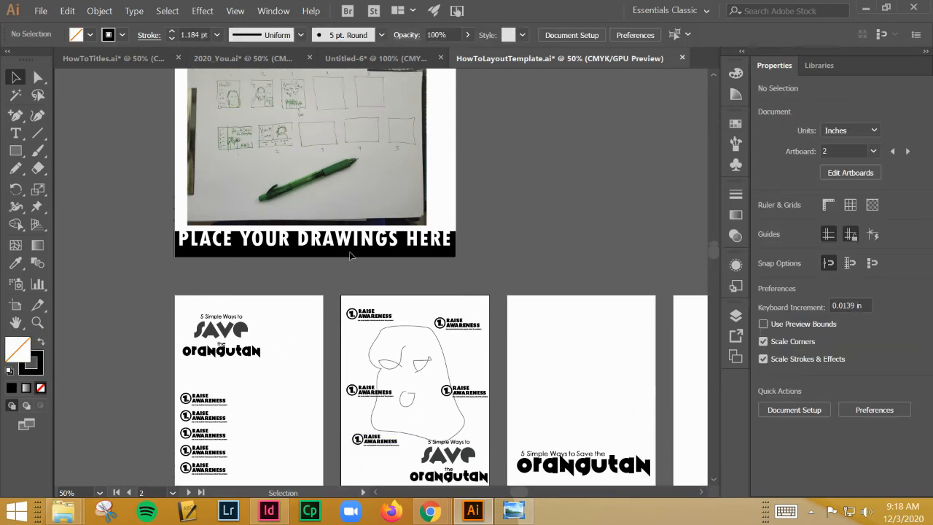
scroll(359, 271, "down", 3)
scroll(360, 271, "down", 2)
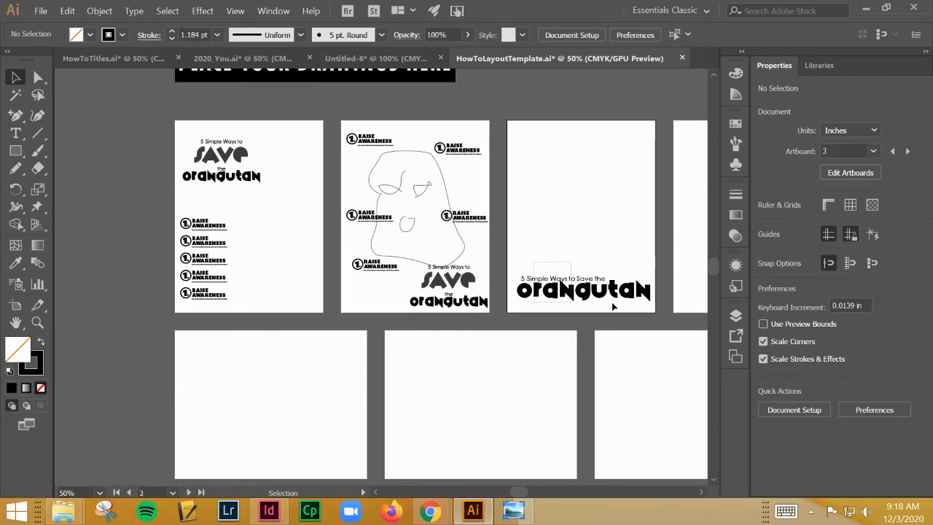
left_click_drag(609, 299, 286, 366)
scroll(284, 357, "up", 6)
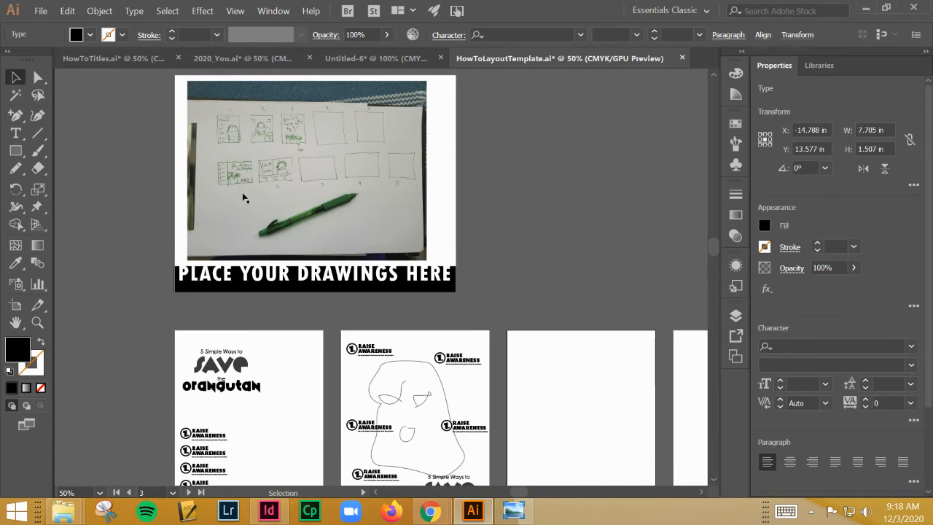
scroll(244, 197, "down", 8)
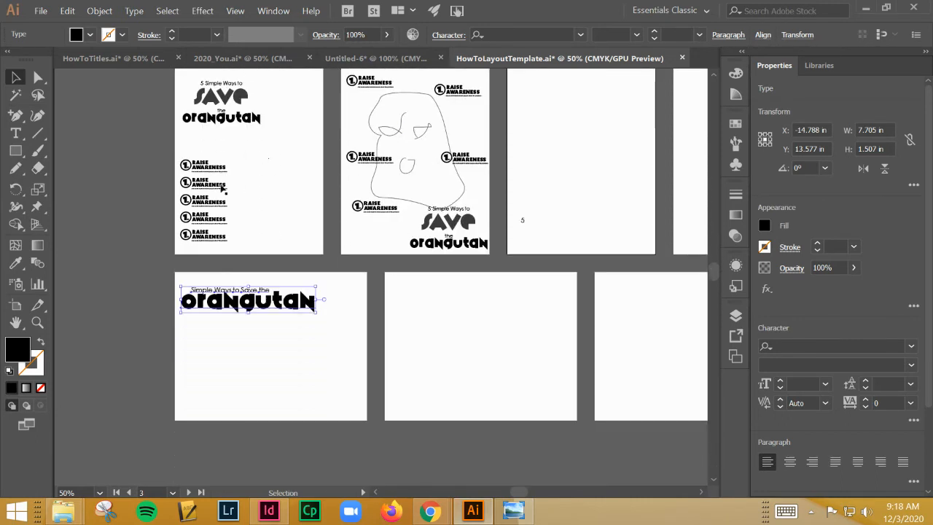
scroll(224, 187, "up", 8)
scroll(235, 181, "down", 5)
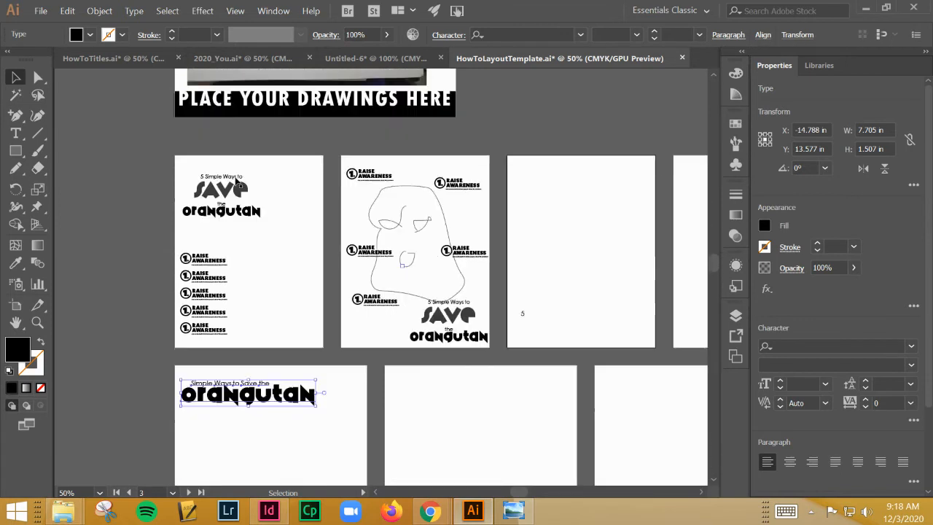
scroll(237, 184, "down", 2)
left_click_drag(247, 347, 293, 348)
Draw a full-height rectangle about 2.97 by 8.47 in along the first landscape artboard's left edge and fill it with gray b7b7b7
left_click(15, 150)
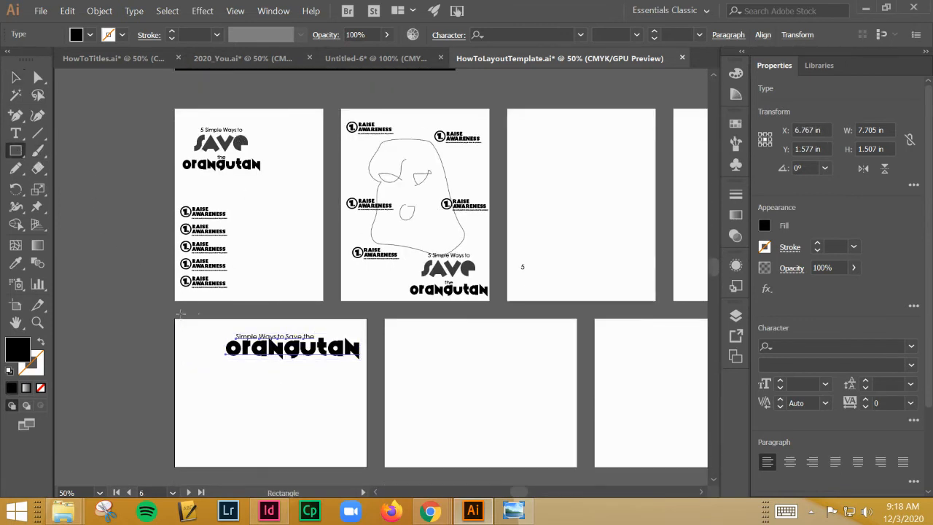
left_click_drag(174, 317, 228, 468)
double_click(26, 352)
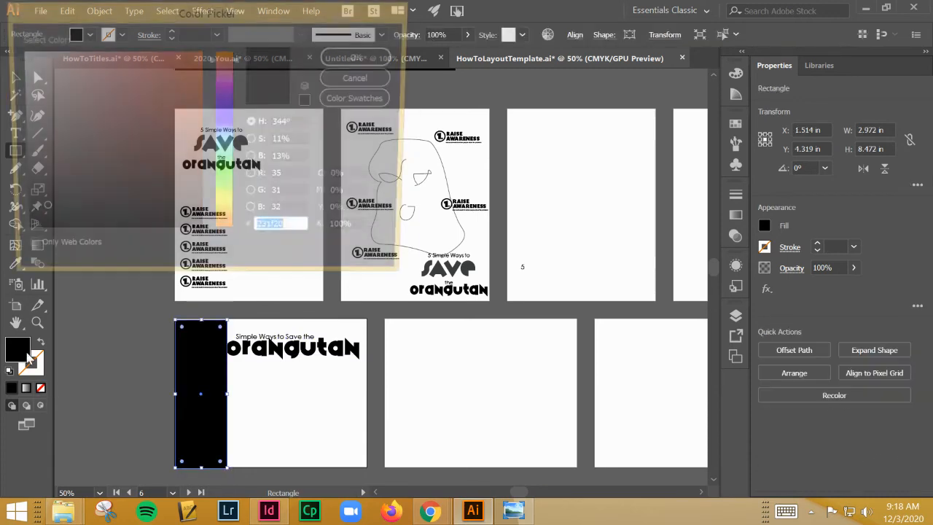
type("777777")
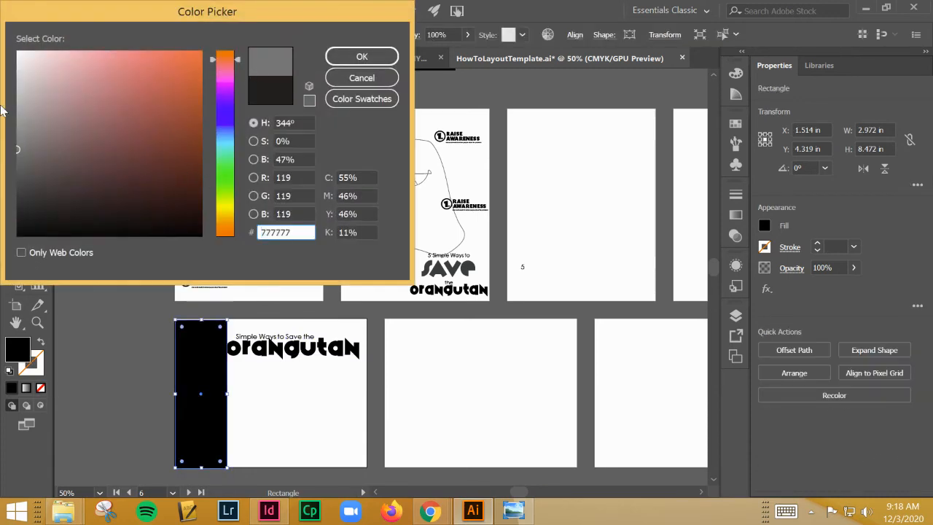
left_click_drag(1, 107, 1, 102)
left_click(340, 57)
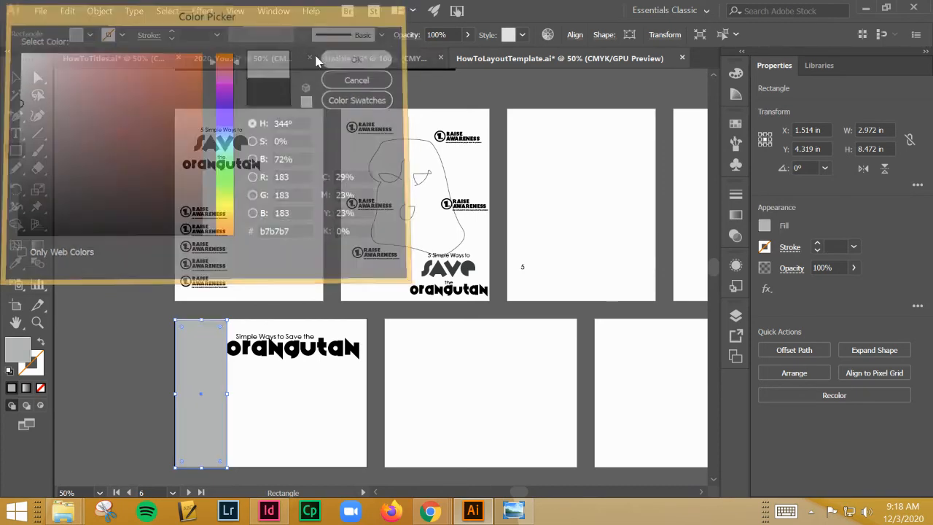
Copy the first artboard's five Raise Awareness steps onto the gray sidebar and nudge them left to sit inside it
left_click(17, 76)
left_click(242, 203)
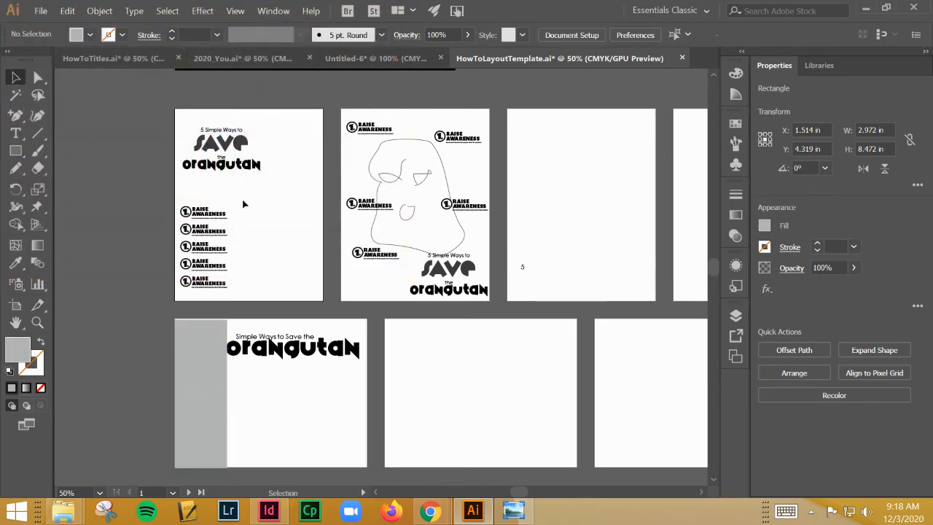
left_click_drag(194, 291, 195, 456, "alt")
key("Left")
key("Left")
key("Left")
key("Left")
key("Left")
key("Left")
key("Left")
key("Left")
key("Left")
key("Left")
key("Left")
key("Left")
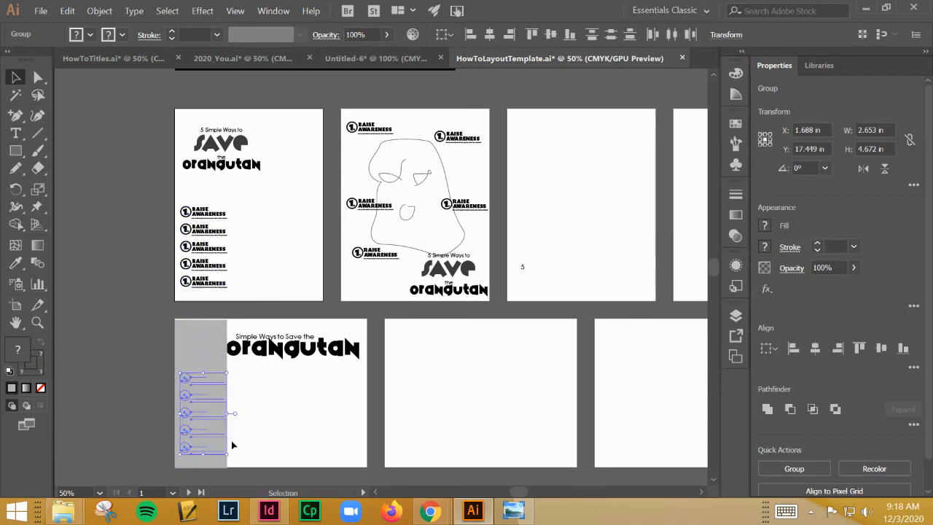
key("Left")
key("Left")
key("Left")
key("Left")
key("Left")
key("Left")
key("Left")
key("Left")
key("Left")
key("Left")
key("Left")
key("Left")
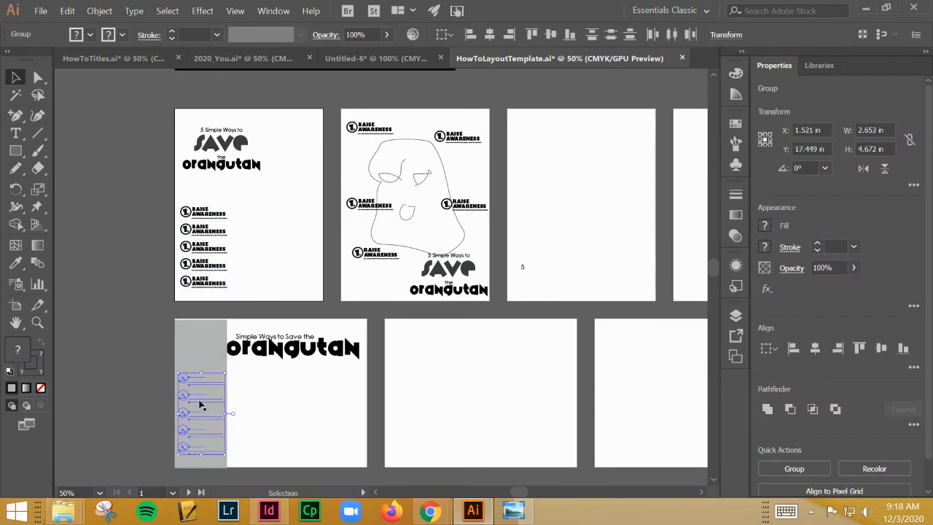
Bring the copied Raise Awareness steps to the front of the gray sidebar and deselect them
right_click(184, 387)
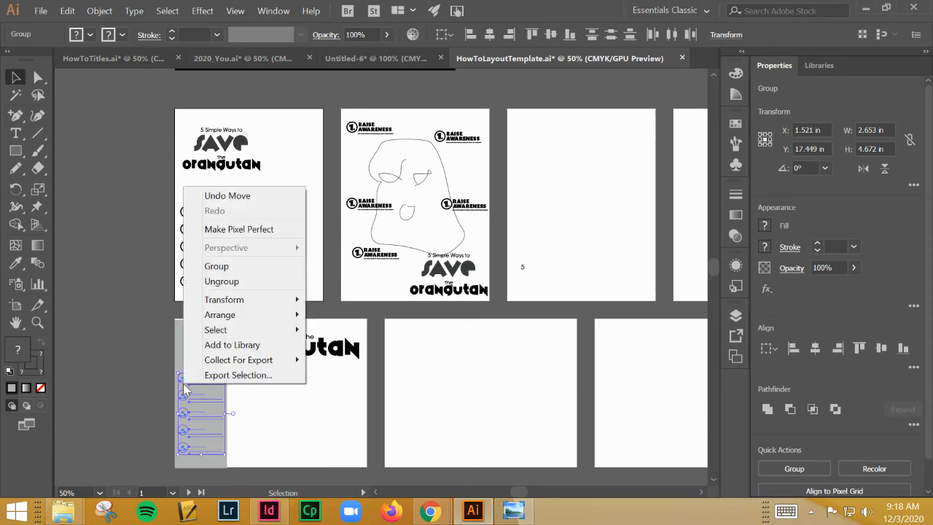
mouse_move(230, 316)
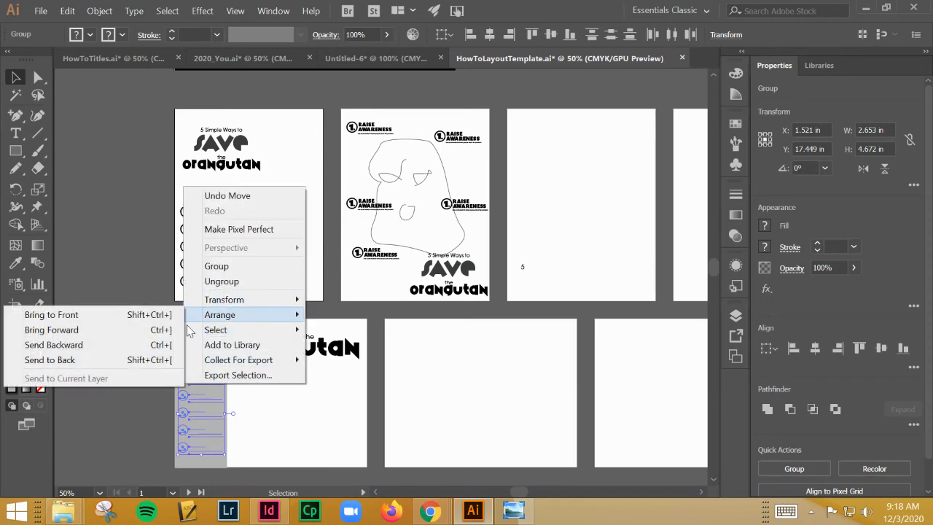
left_click(112, 314)
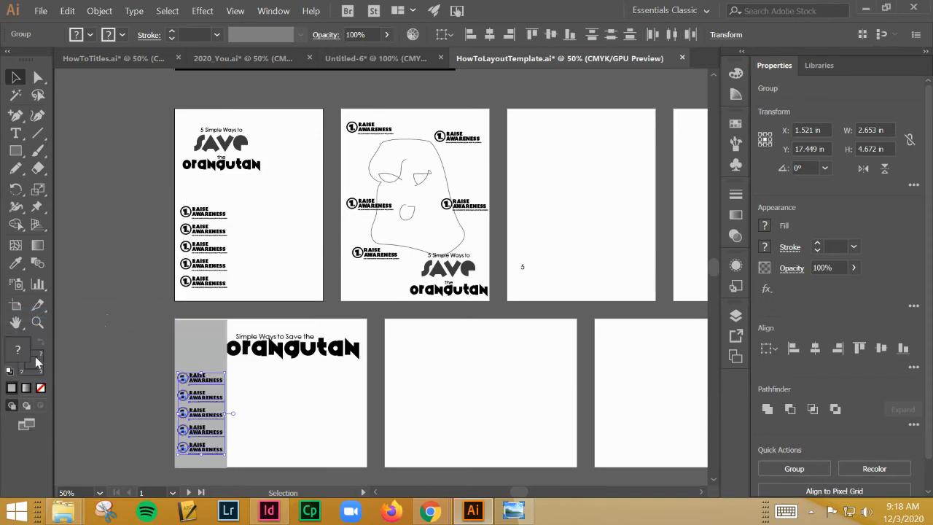
left_click(15, 133)
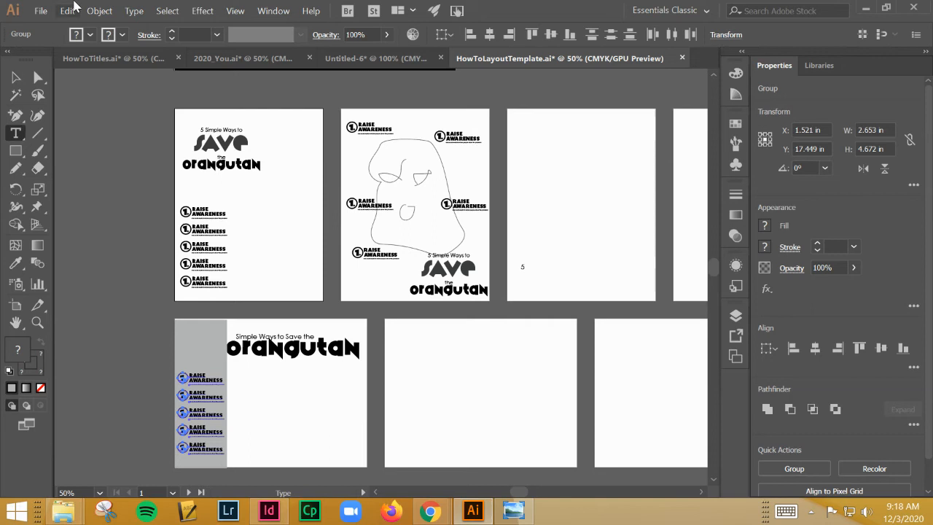
left_click(15, 77)
left_click(112, 224)
Scale the wide title on the first landscape artboard down to about 7.06 by 1.38 in and nudge it slightly up and right
scroll(189, 234, "up", 5)
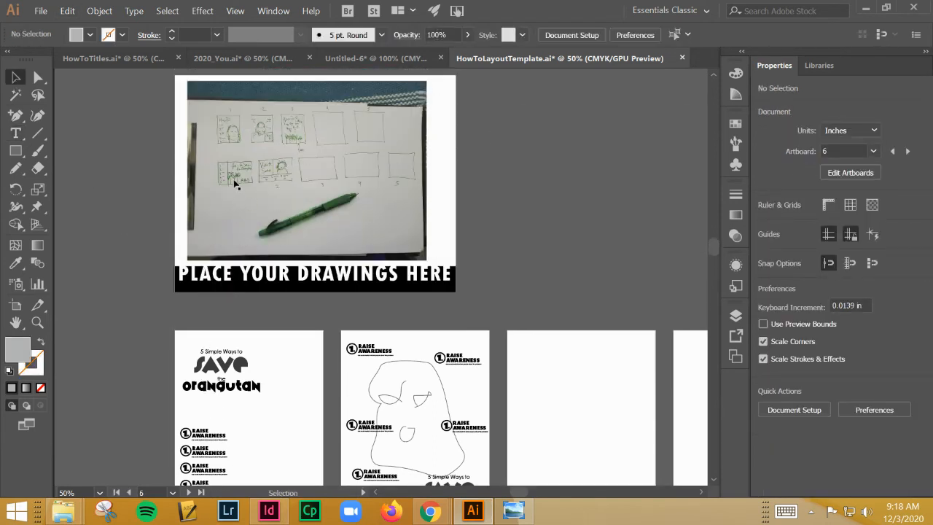
scroll(247, 179, "down", 5)
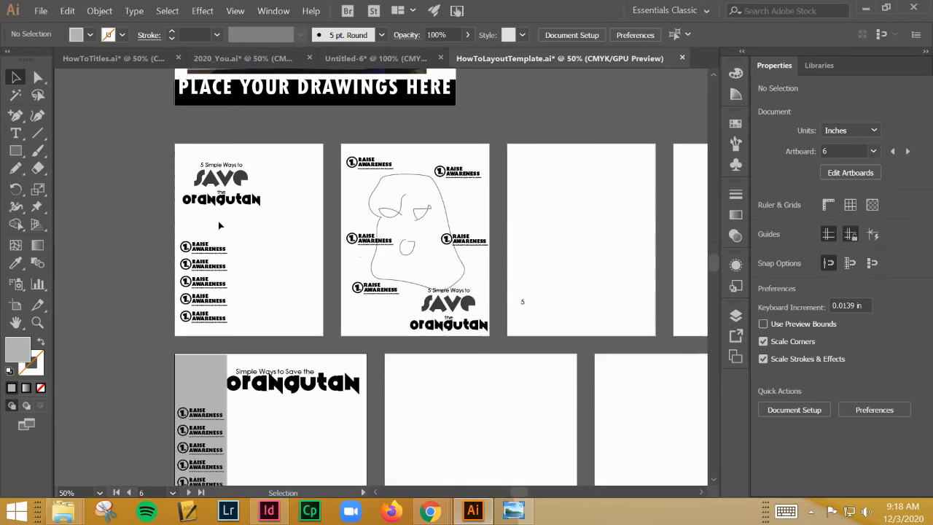
left_click(249, 323)
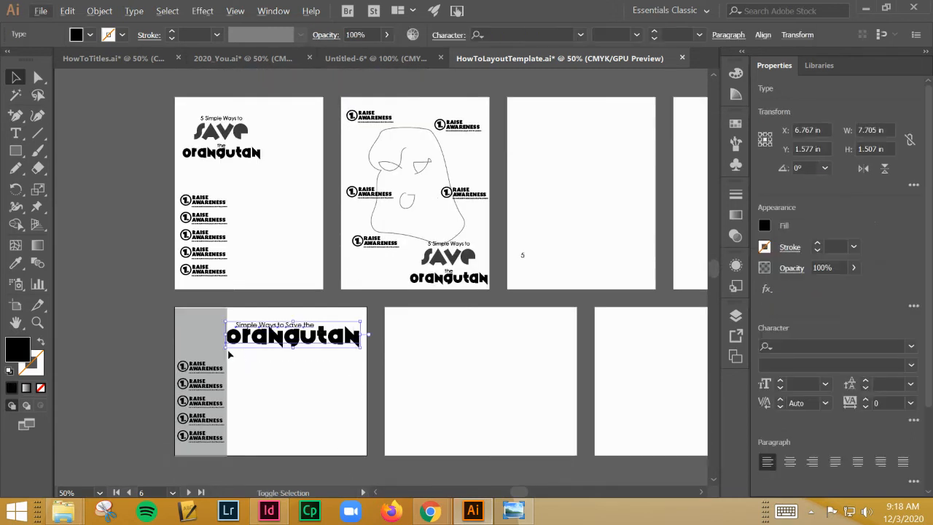
left_click_drag(226, 350, 237, 345)
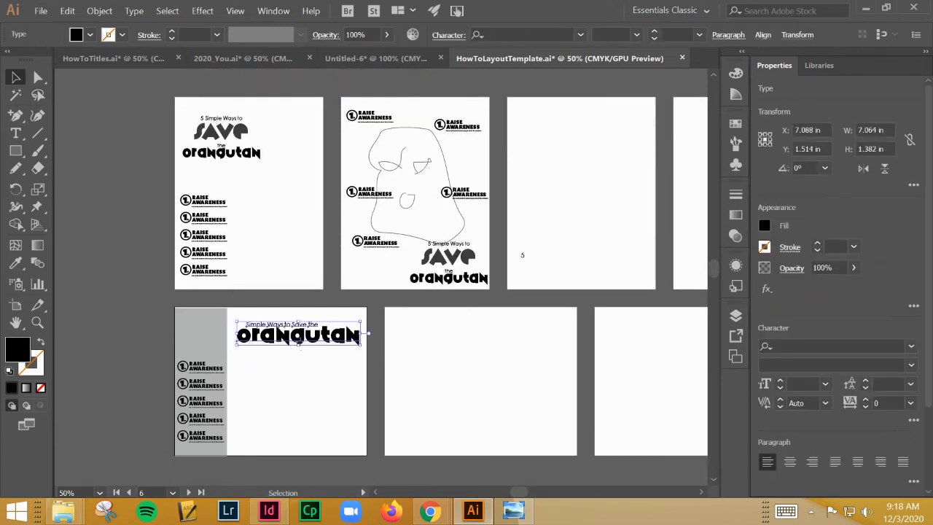
left_click_drag(299, 344, 300, 341)
Examine the placed photo of the thumbnail sketches up close for the first landscape layout's sidebar, title and tree arrangement
scroll(276, 206, "up", 5)
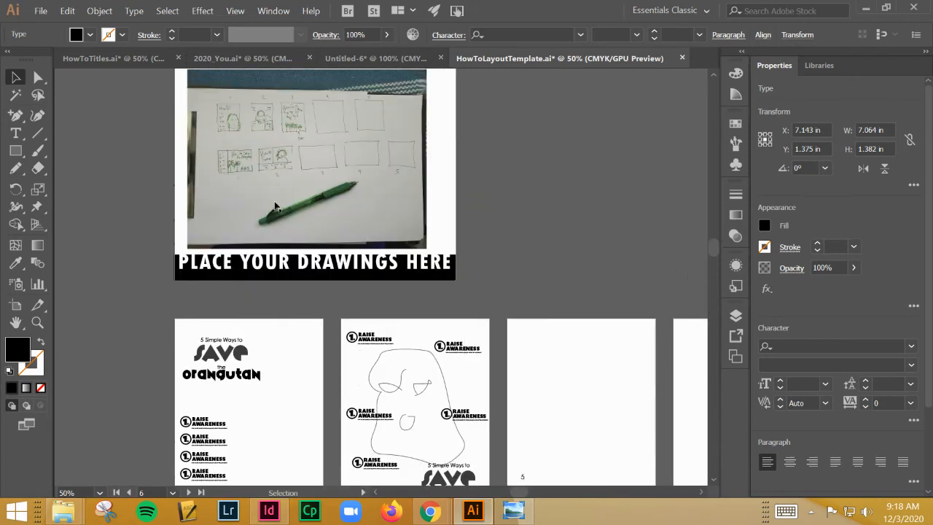
left_click(241, 163)
key("ctrl+plus")
key("ctrl+plus")
key("ctrl+plus")
key("ctrl+plus")
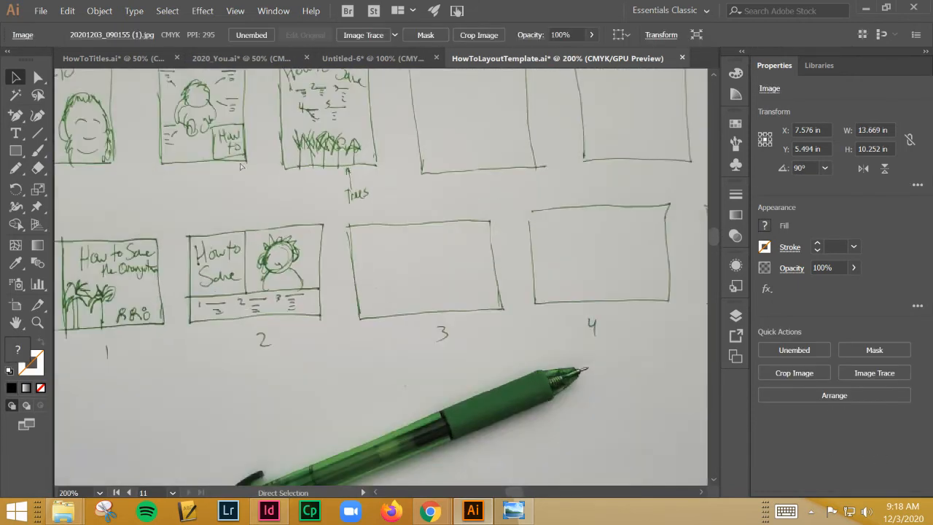
left_click_drag(160, 312, 350, 267)
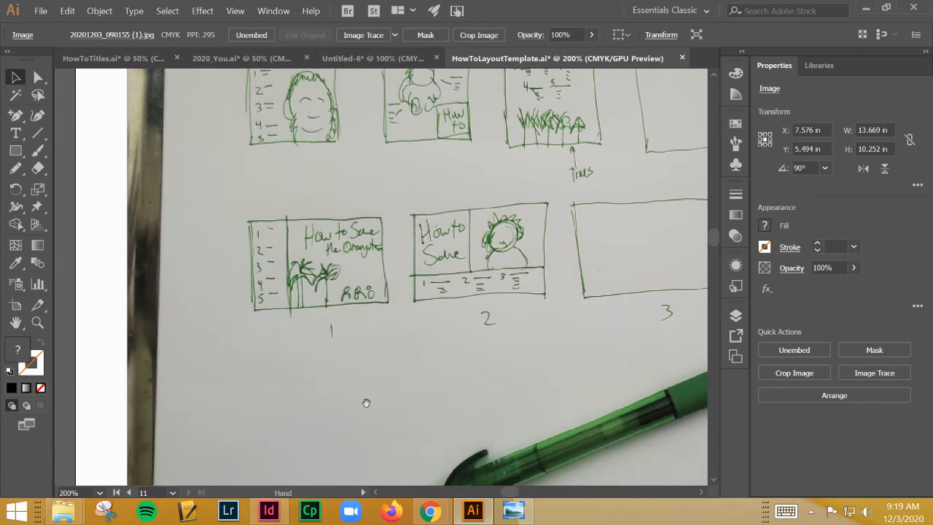
left_click_drag(409, 473, 399, 197)
left_click_drag(467, 353, 411, 22)
key("ctrl+minus")
key("ctrl+minus")
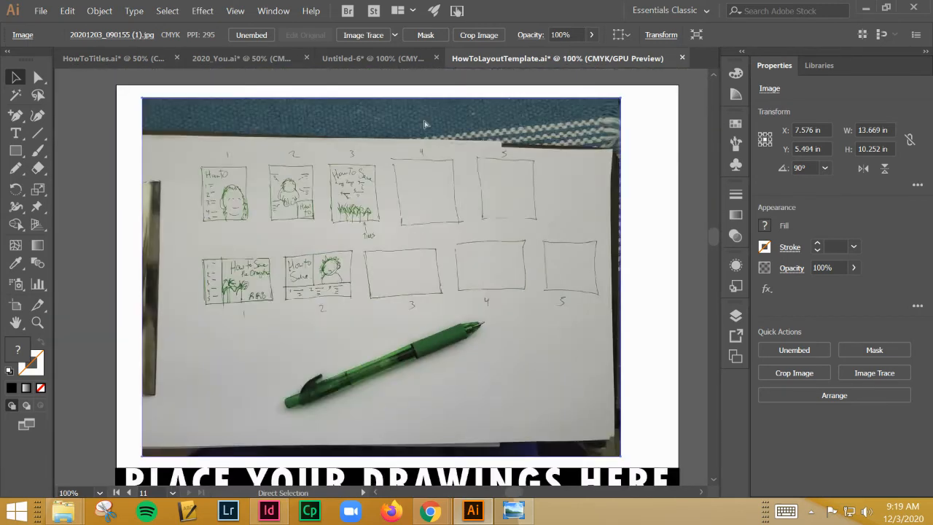
key("ctrl+minus")
key("ctrl+minus")
Copy the face group from the second artboard onto the first portrait artboard, beside its list of steps
left_click_drag(444, 299, 413, 175)
left_click_drag(412, 261, 496, 43)
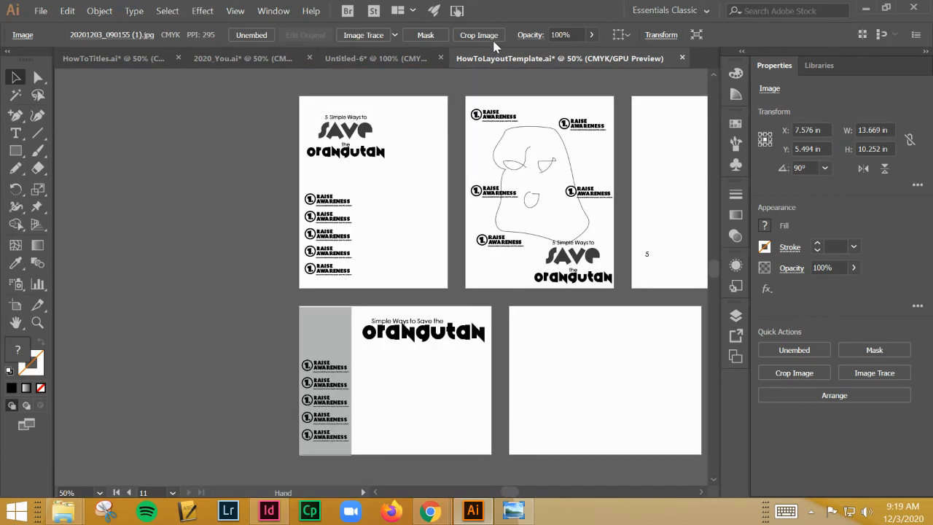
left_click_drag(486, 179, 439, 110)
left_click_drag(455, 144, 321, 190)
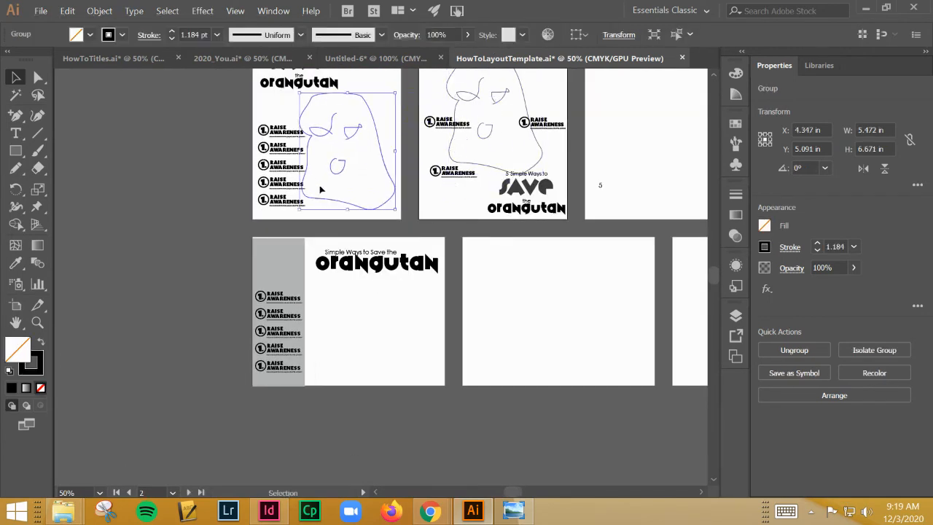
left_click(381, 296)
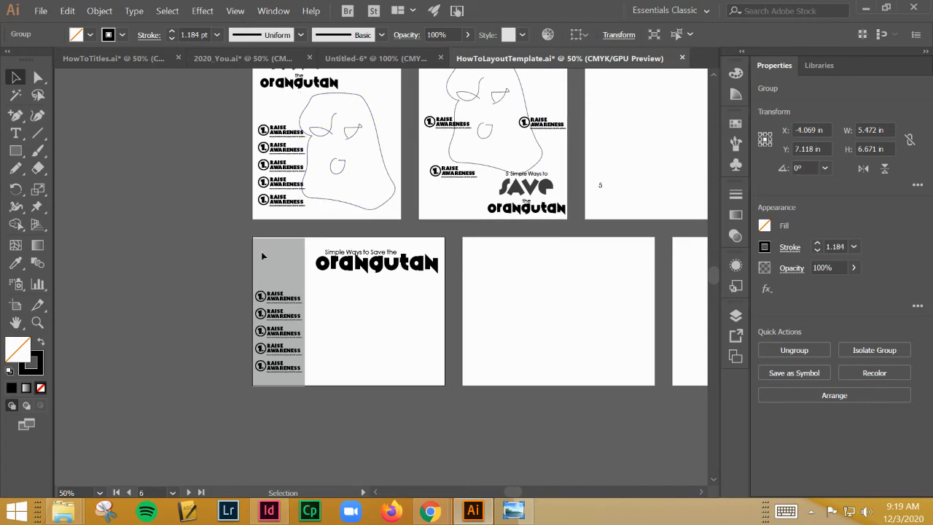
Sketch a palm tree about 2.84 by 4.56 in with the Pencil tool on the second landscape artboard
left_click(16, 167)
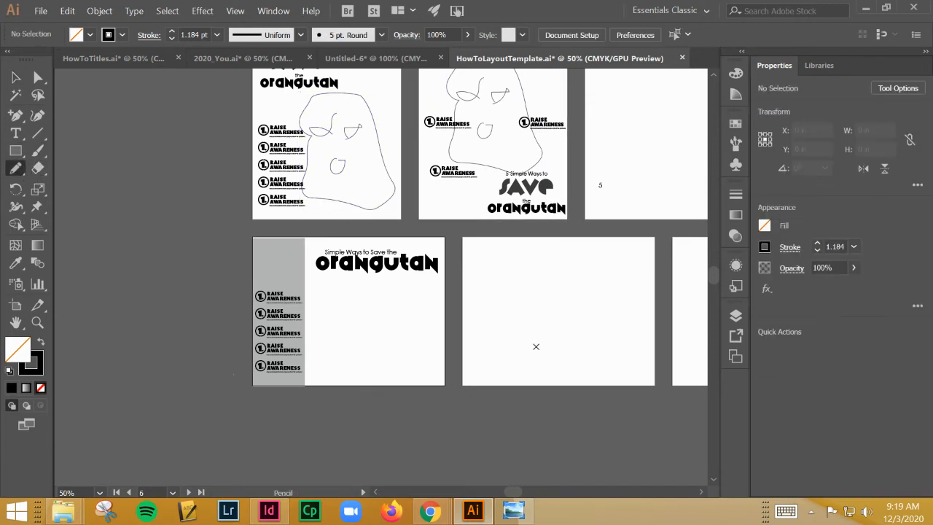
left_click_drag(525, 370, 517, 313)
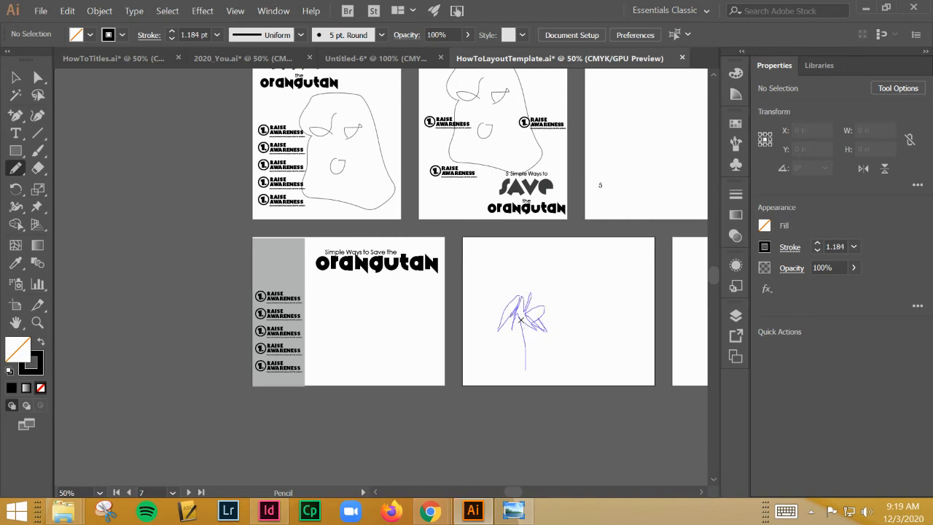
left_click_drag(531, 364, 532, 368)
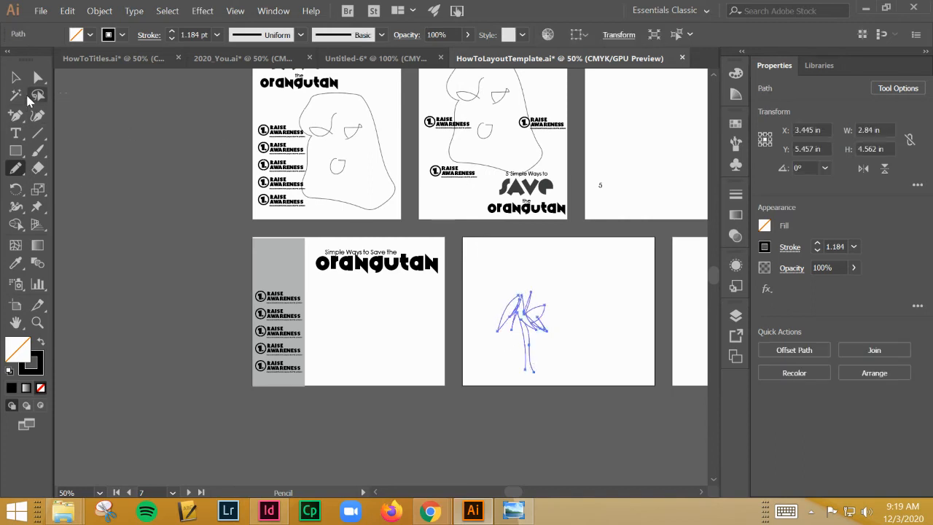
left_click(20, 91)
left_click(15, 77)
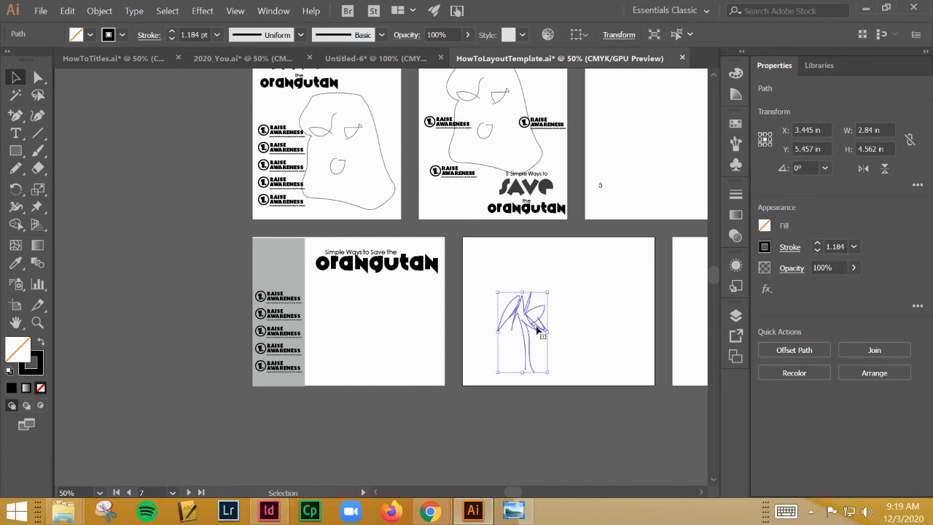
Build a row of three palm trees on the first landscape artboard from the sketched tree, about 4.26 by 3.41 in overall
left_click_drag(537, 330, 405, 344)
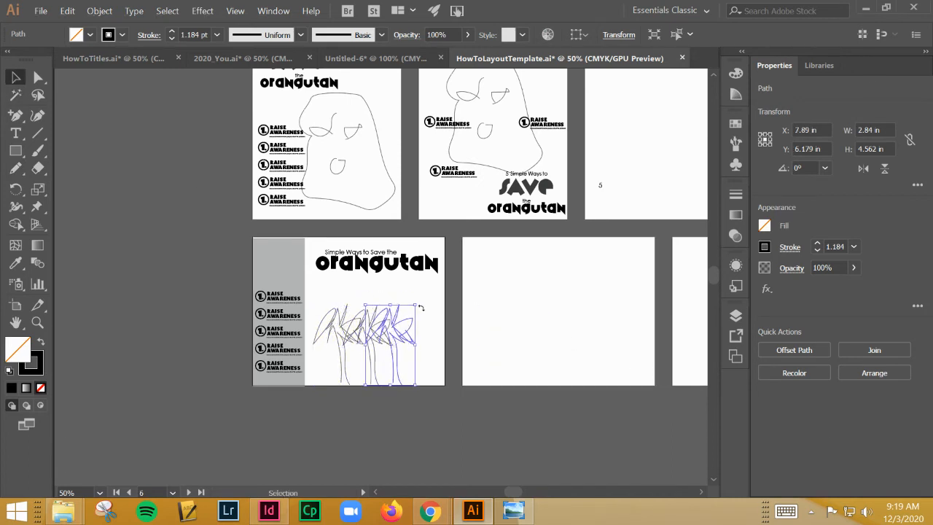
left_click(350, 354, "shift")
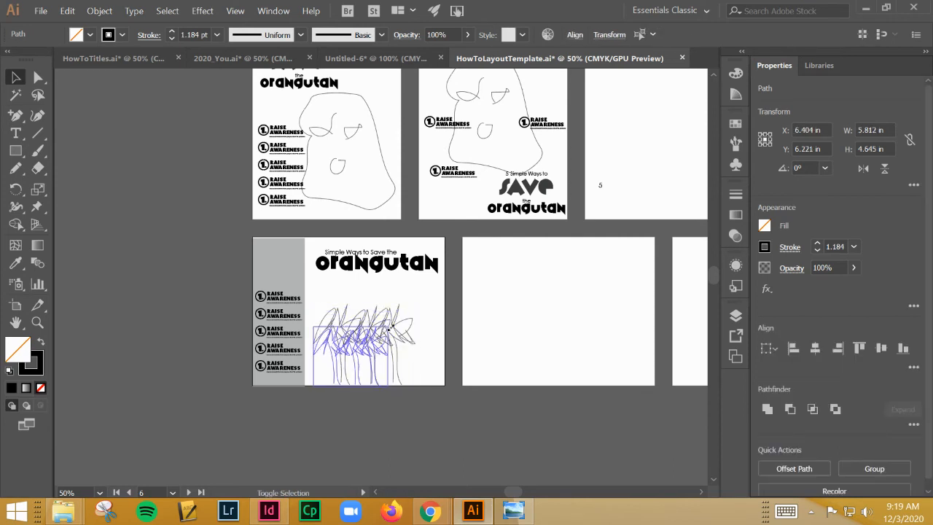
left_click_drag(390, 328, 369, 345)
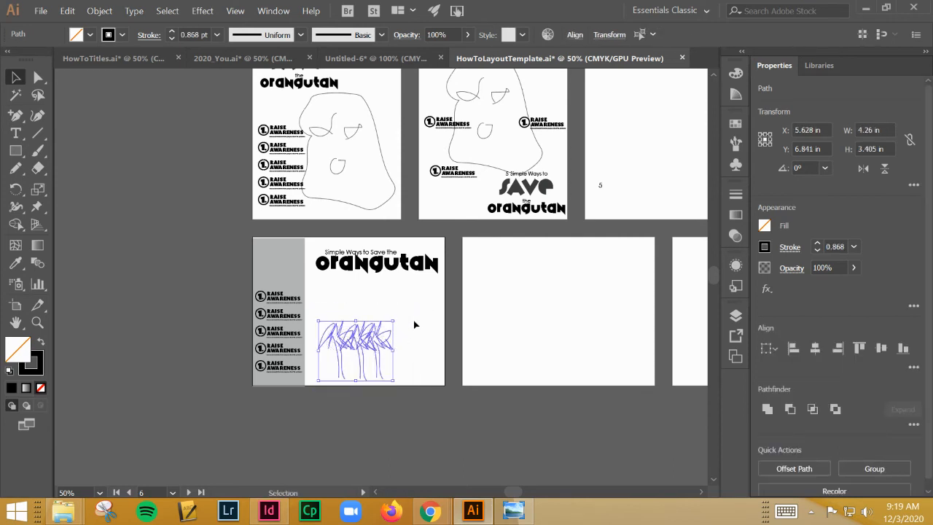
left_click(414, 324)
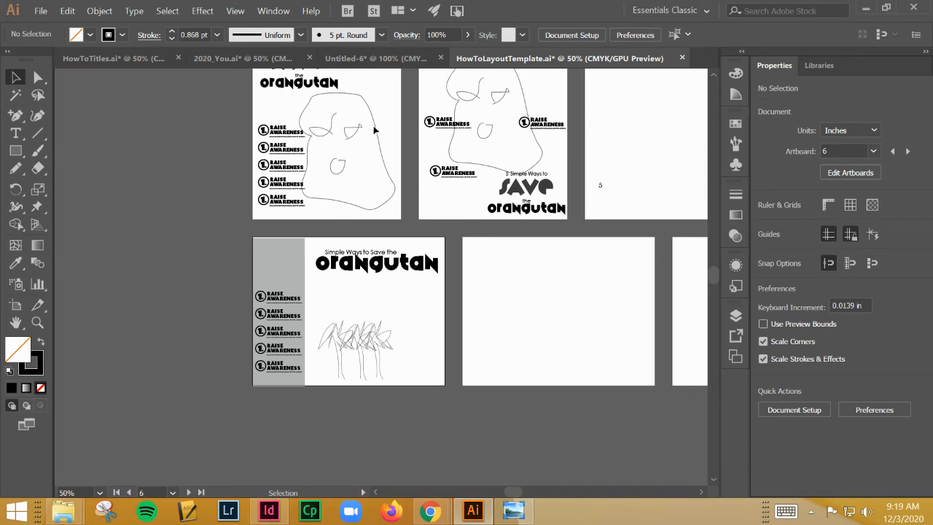
Draw two overlapping rounded rectangles, about 1.19 by 2.06 in and 1.03 by 1.33 in, as a body and head on the second landscape artboard
left_click(16, 150)
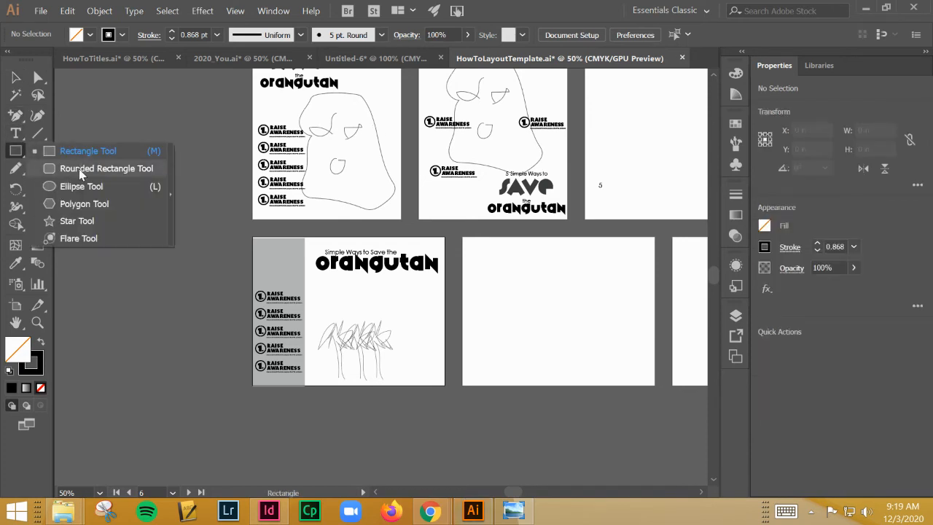
left_click(79, 168)
left_click_drag(491, 312, 514, 350)
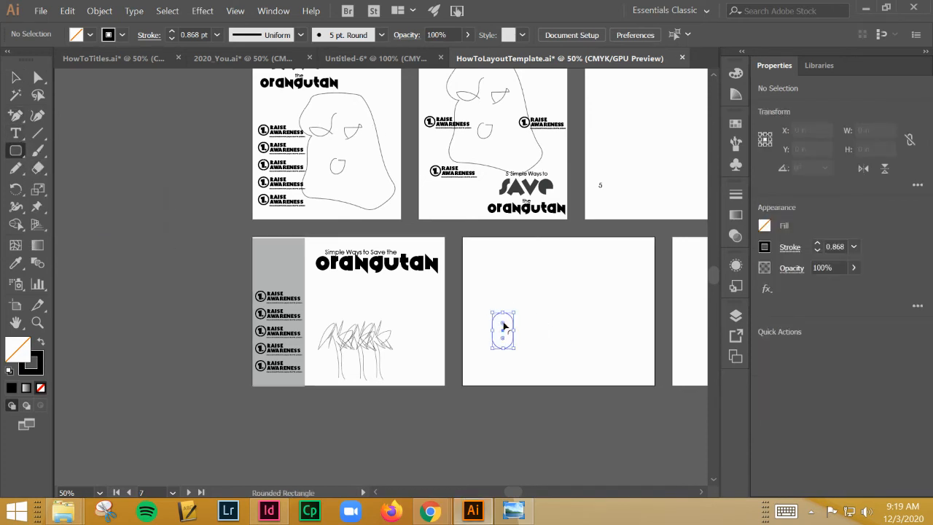
left_click(485, 301)
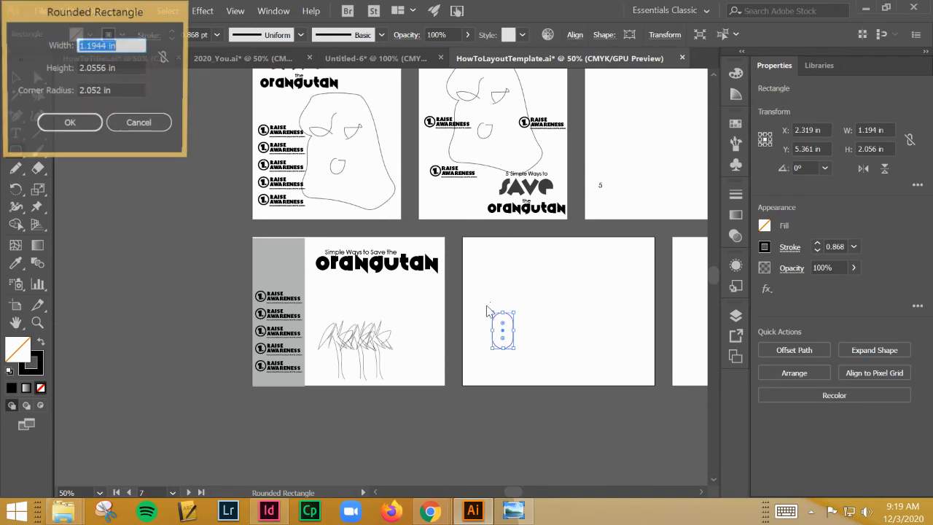
left_click(120, 122)
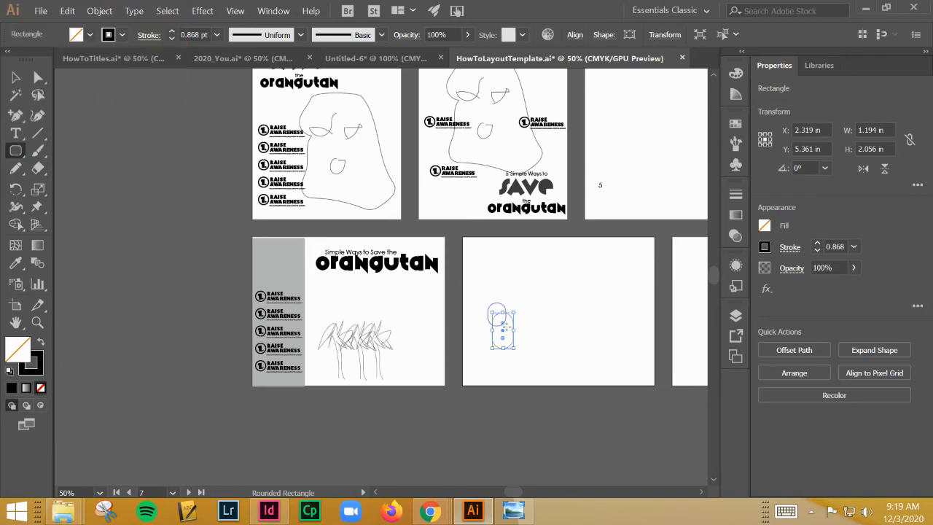
left_click_drag(507, 325, 508, 326)
left_click(518, 304)
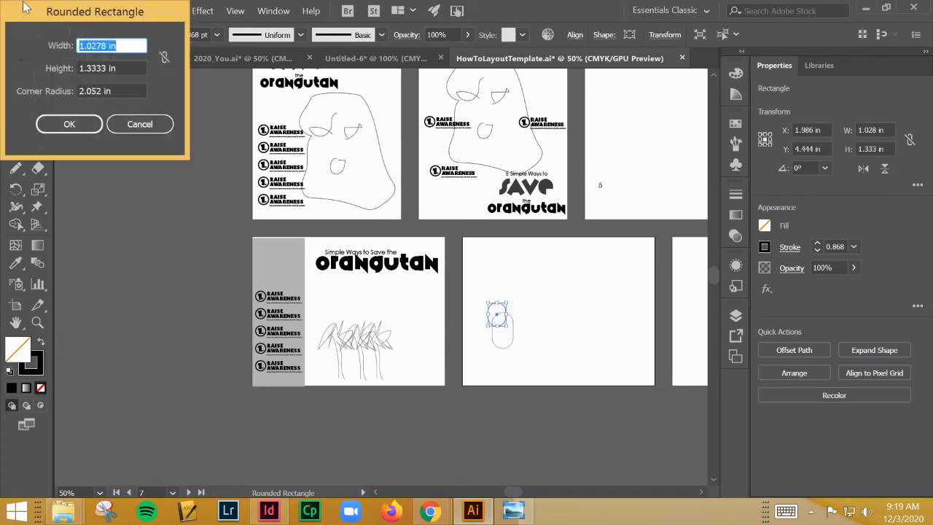
left_click(140, 125)
Place a slightly smaller copy of the rounded figure beside the trees on the first landscape artboard and delete the original
left_click(15, 78)
left_click(161, 240)
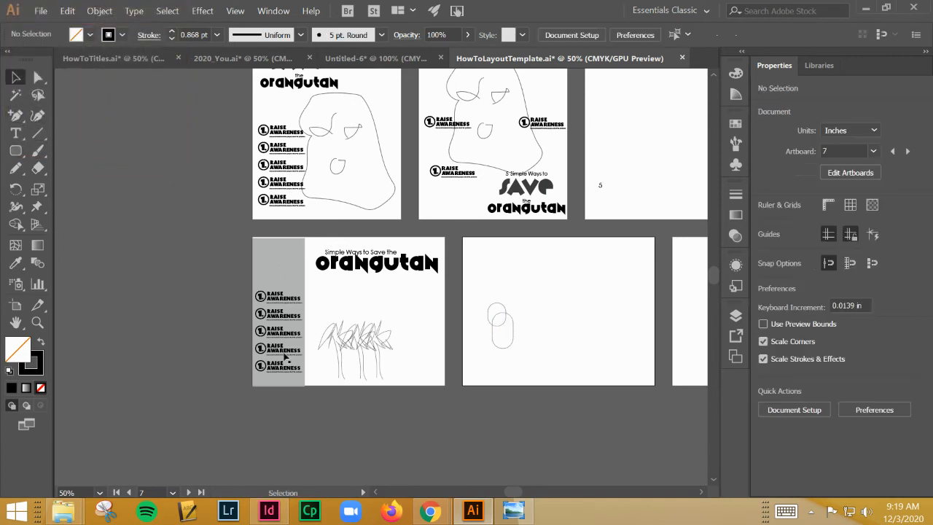
mouse_move(494, 347)
left_mouse_down()
mouse_move(416, 370)
mouse_move(415, 343)
left_mouse_up()
left_click(424, 347)
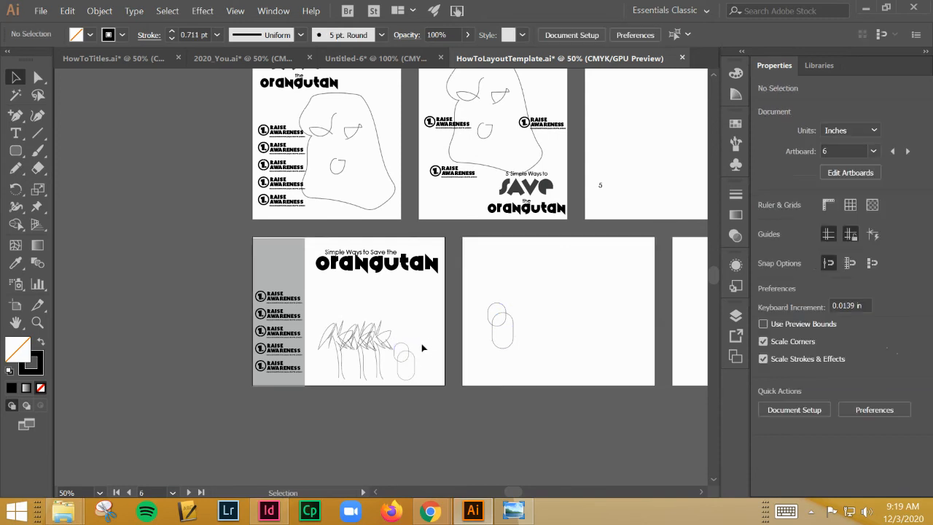
left_click(500, 319)
key("Delete")
Extend the bottom illustration with a second rounded figure and one more palm tree, shifting the trees over to the sidebar's edge
left_click_drag(437, 344, 327, 285)
left_click(327, 307)
left_click_drag(319, 320, 307, 314)
left_click(361, 298)
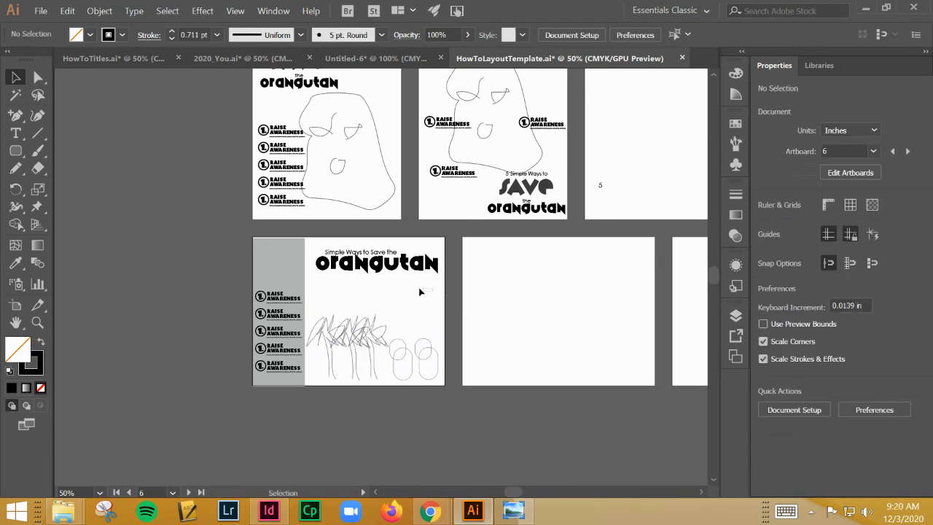
Stretch the grey sidebar upward to about 8.53 in high on the first landscape artboard
left_click_drag(300, 233, 429, 275)
left_click(482, 279)
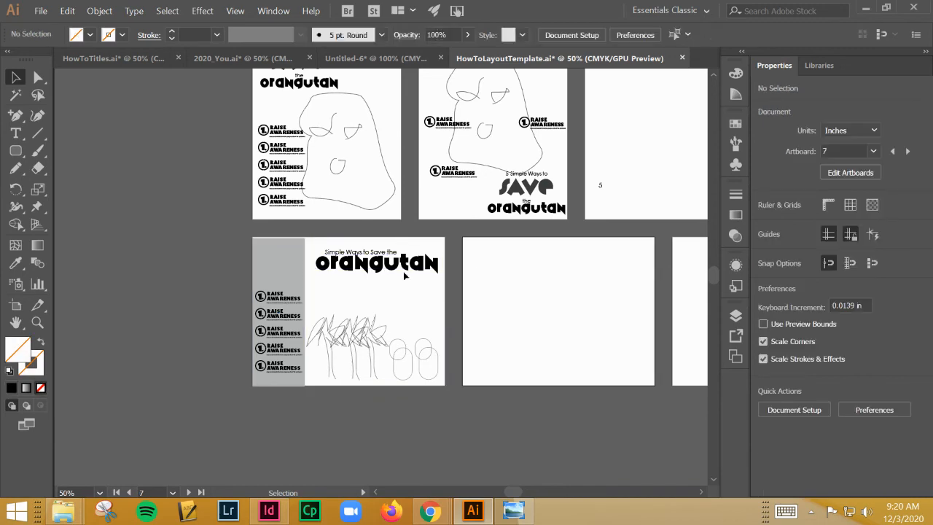
left_click(277, 237)
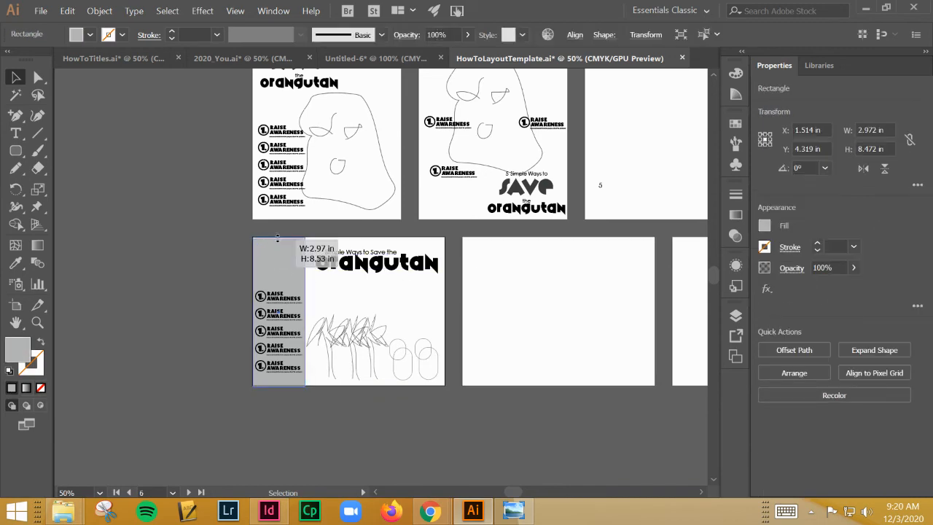
left_click(232, 195)
Copy the title with the oversized 5 from HowToTitles.ai to the upper part of the third portrait artboard in HowToLayoutTemplate.ai
scroll(212, 255, "up", 10)
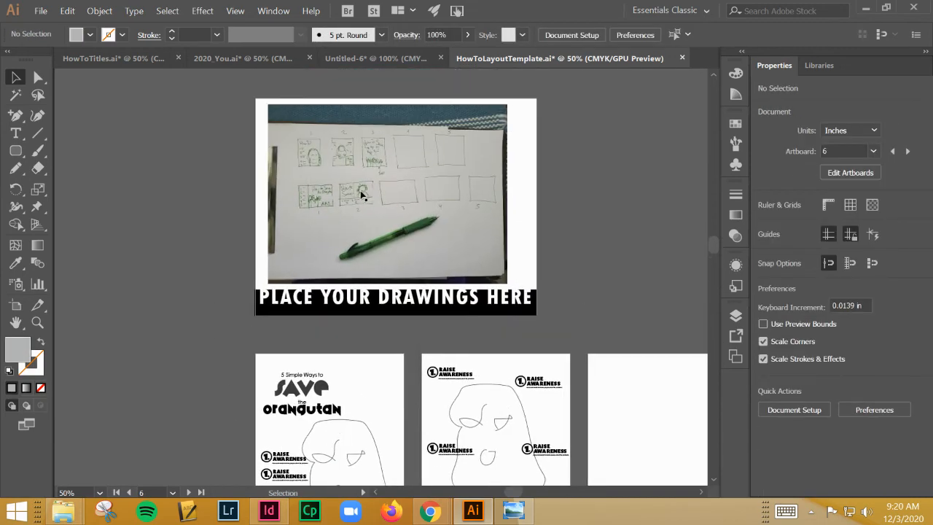
scroll(381, 209, "down", 8)
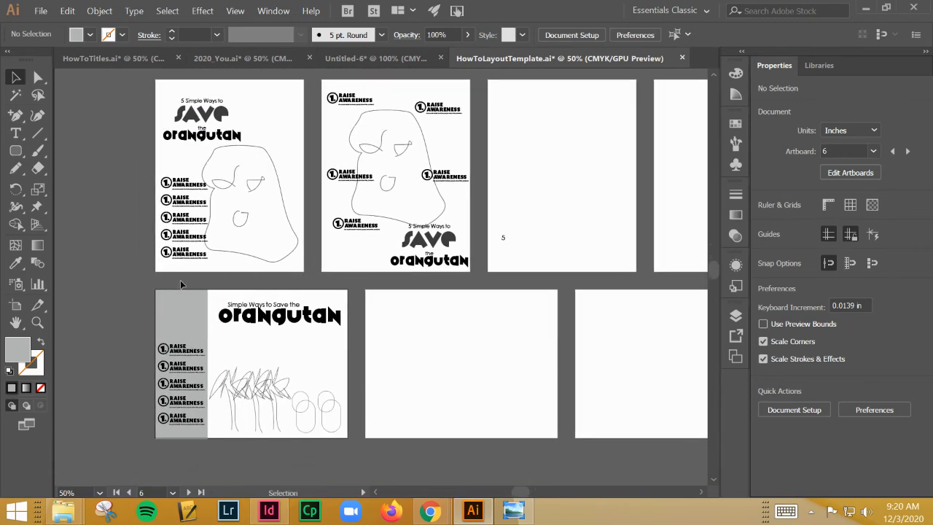
scroll(320, 207, "up", 5)
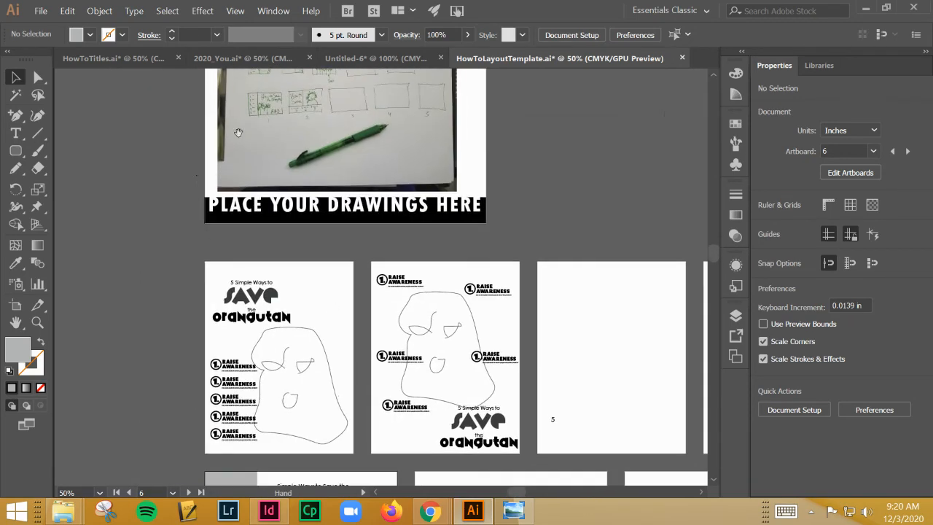
left_click(110, 58)
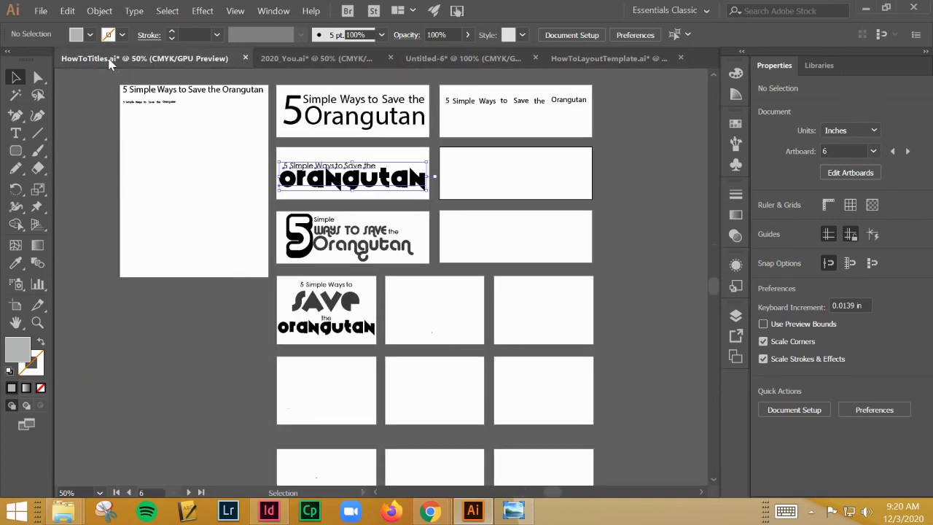
left_click(415, 259)
left_click(295, 217)
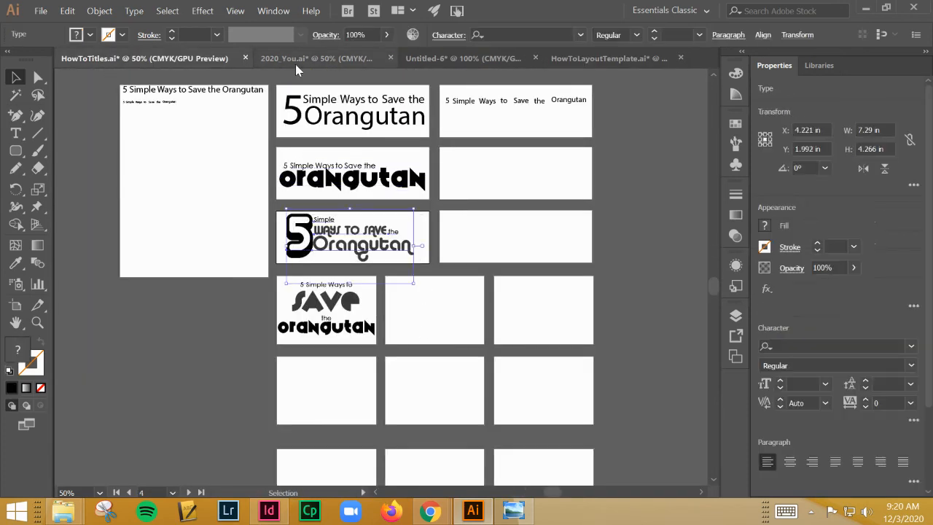
left_click(568, 62)
key("ctrl+v")
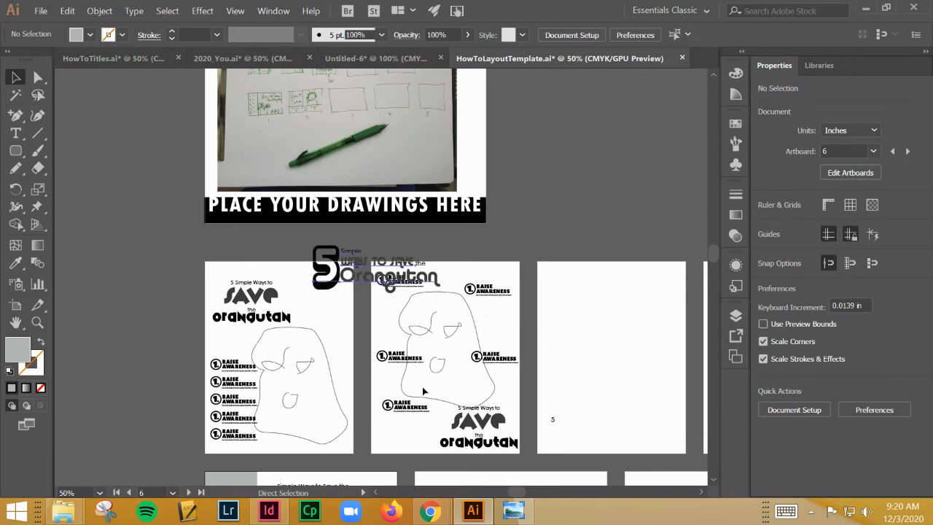
left_click_drag(393, 384, 288, 522)
left_click_drag(429, 449, 333, 243)
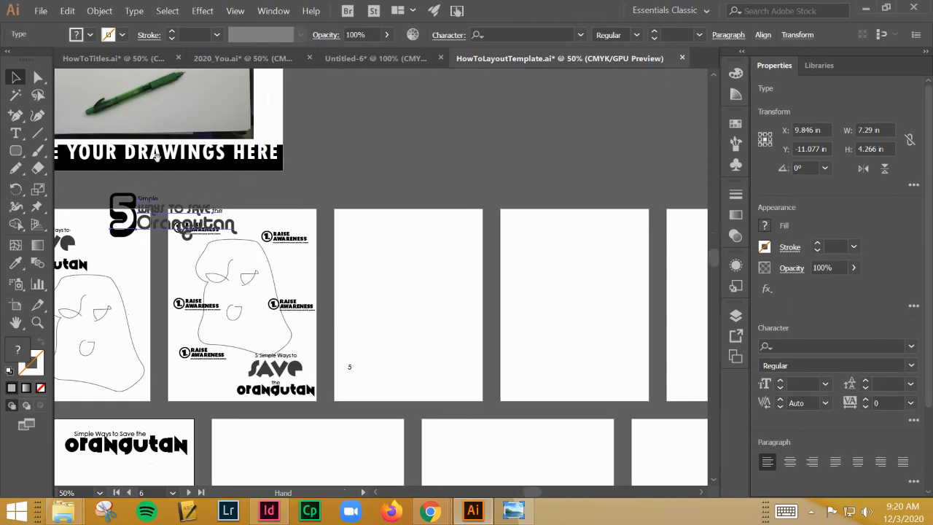
left_click_drag(193, 226, 430, 256)
Copy a palm tree from the first landscape artboard below the third portrait artboard's title, enlarge it, and delete the stray small 5
left_click(377, 337)
left_click_drag(375, 339, 349, 201)
left_click(99, 370)
left_click_drag(99, 369, 341, 206)
left_click(201, 352)
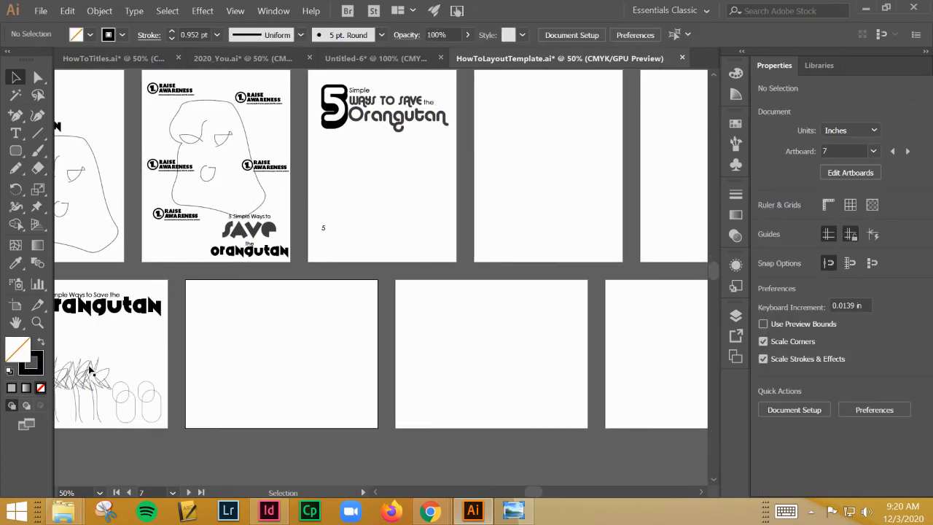
left_click(95, 369)
left_click_drag(94, 369, 365, 110)
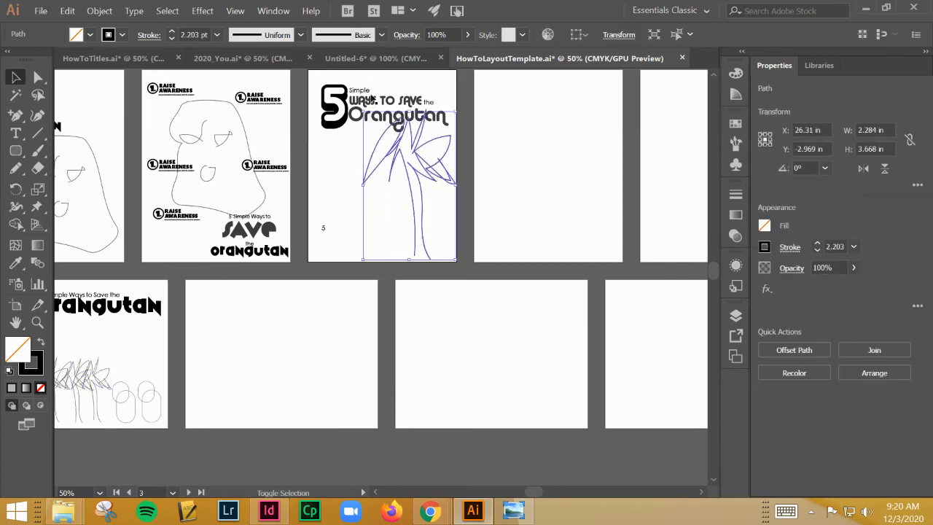
left_click(353, 219)
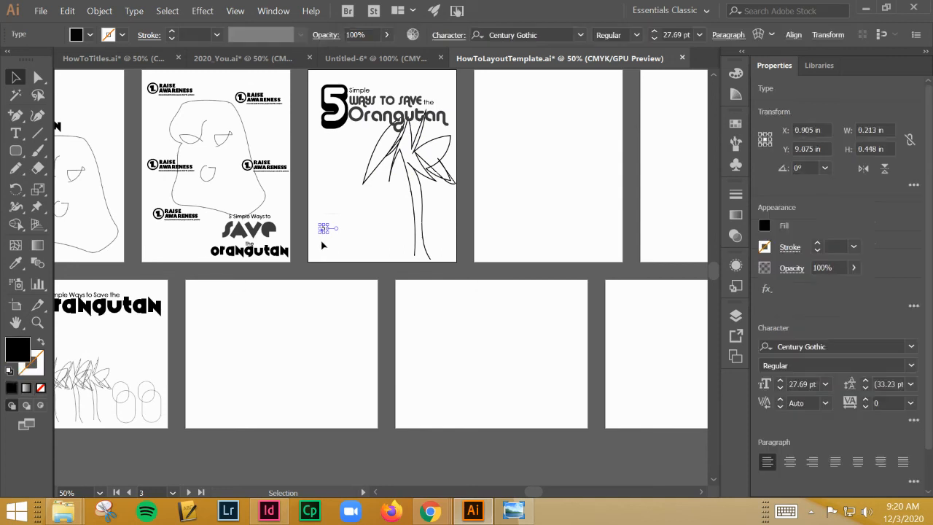
key("Delete")
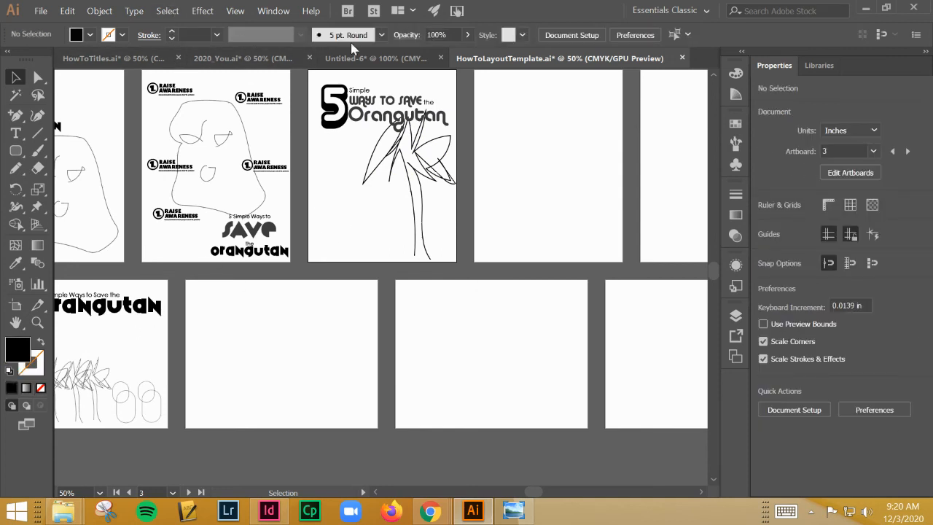
Select the boxed "Raise Awareness" step with the oversized 1 in Untitled-6 and return to HowToLayoutTemplate.ai
left_click(375, 59)
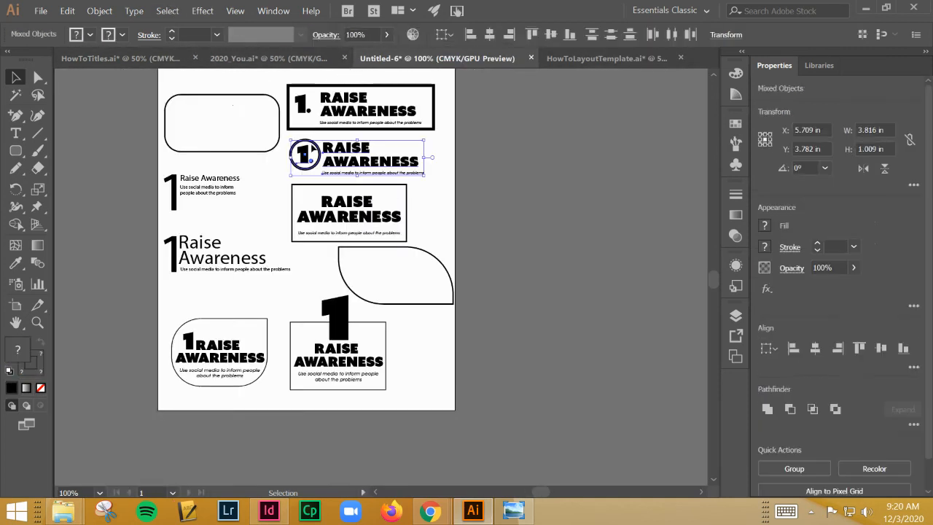
left_click(205, 307)
left_click_drag(358, 405, 358, 396)
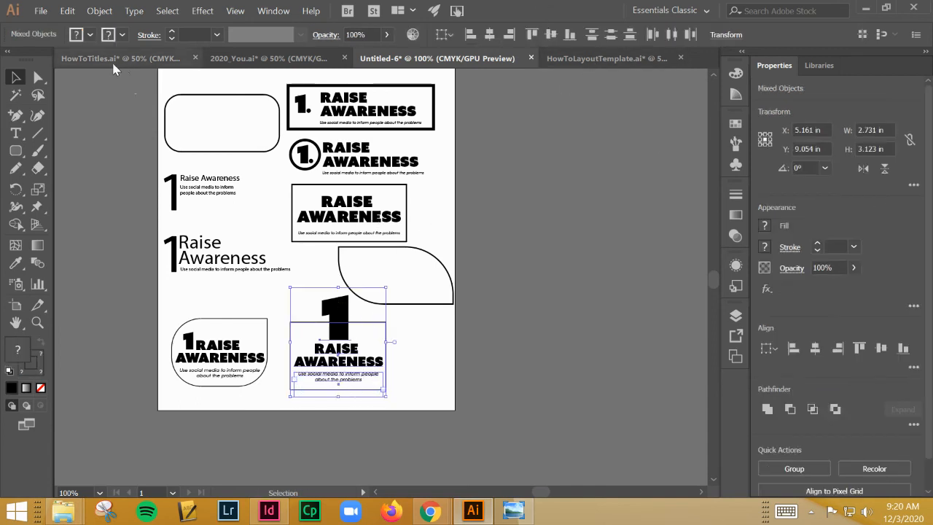
left_click(610, 59)
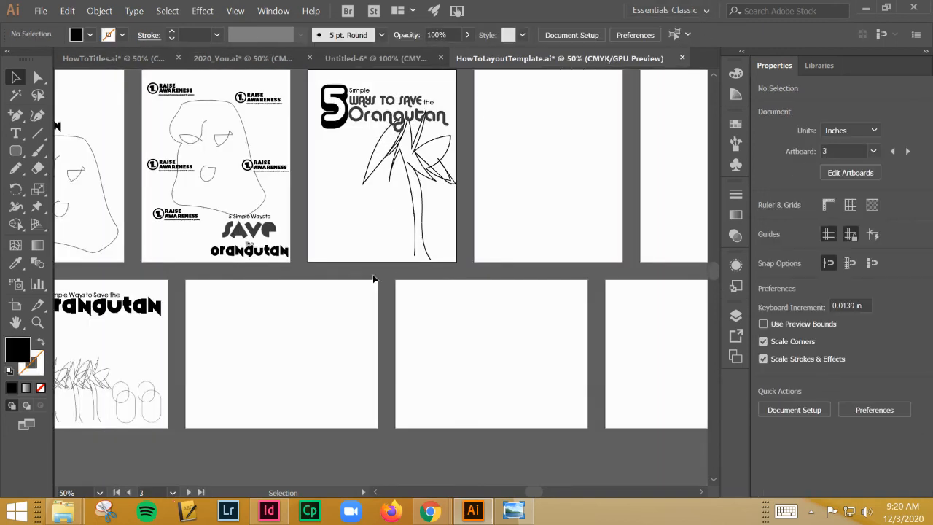
Shift the face on the first portrait artboard slightly away from the list of steps
key("space")
left_click_drag(327, 295, 371, 315)
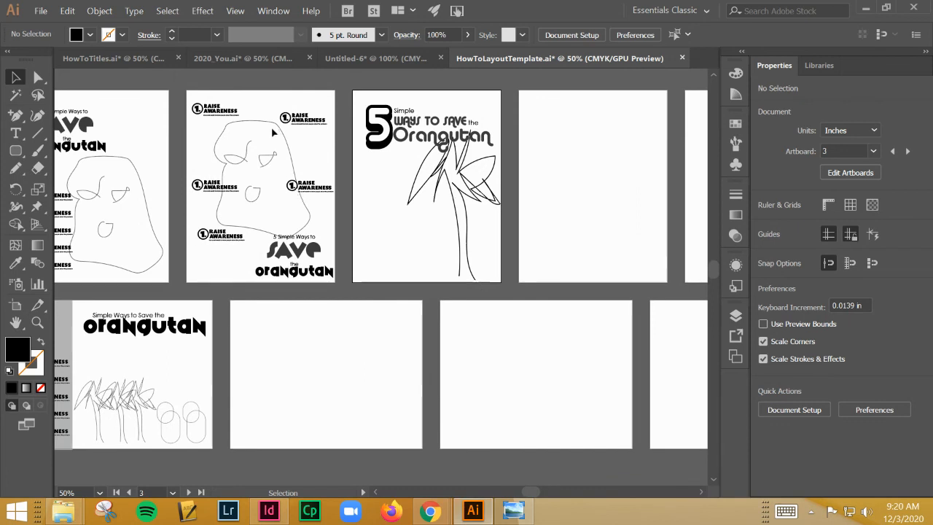
key("space")
left_click_drag(274, 193, 351, 187)
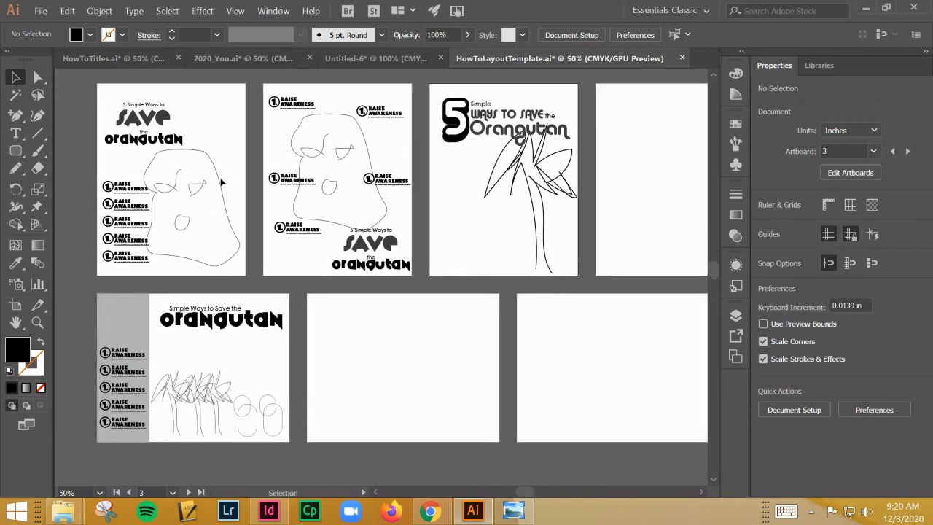
left_click(228, 171)
left_click(187, 181)
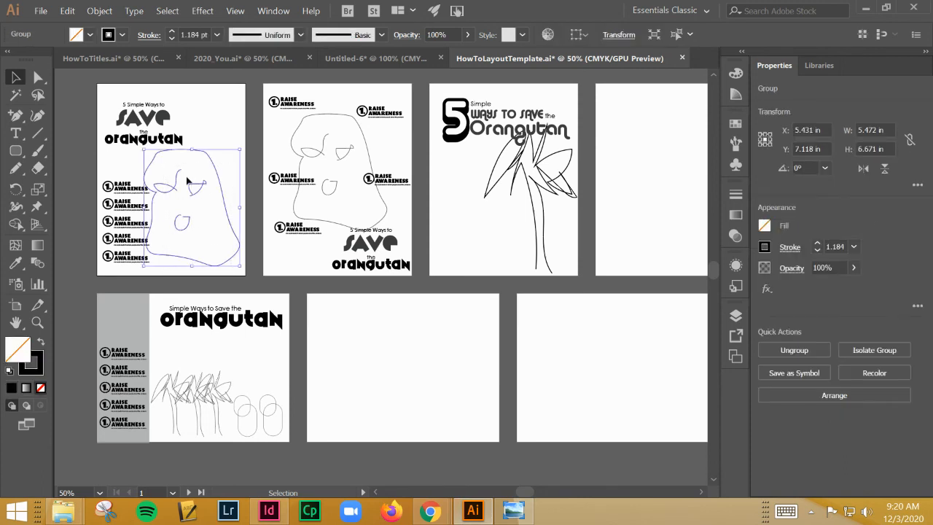
left_click_drag(183, 191, 189, 193)
left_click(211, 135)
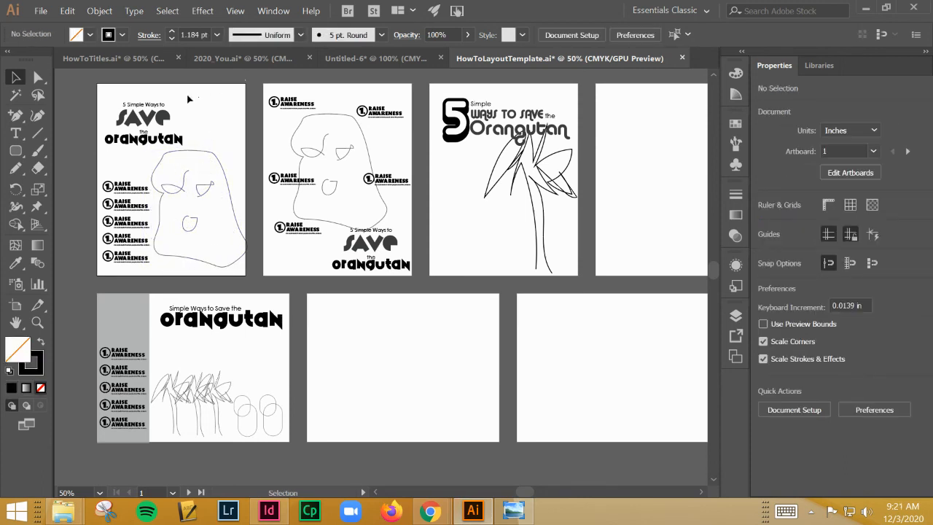
left_click(132, 145)
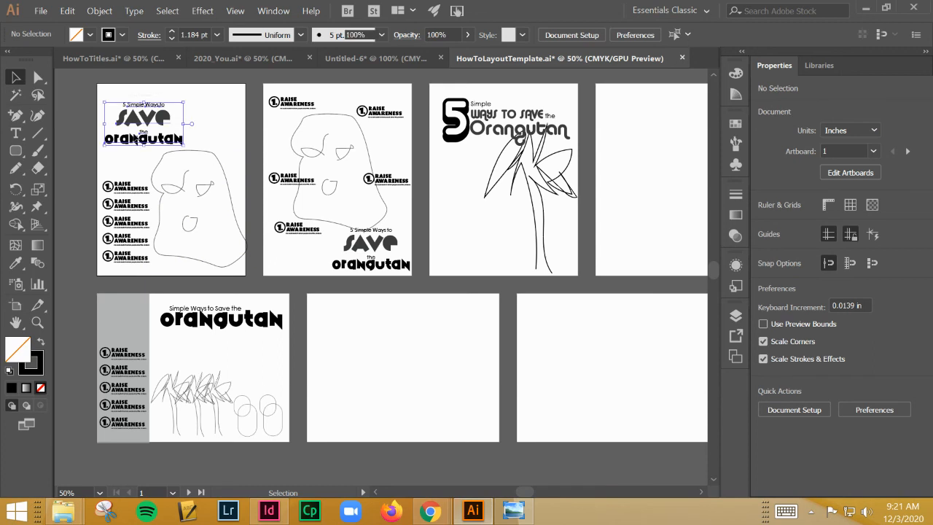
left_click(192, 87)
left_click_drag(131, 140, 156, 135)
left_click(121, 151)
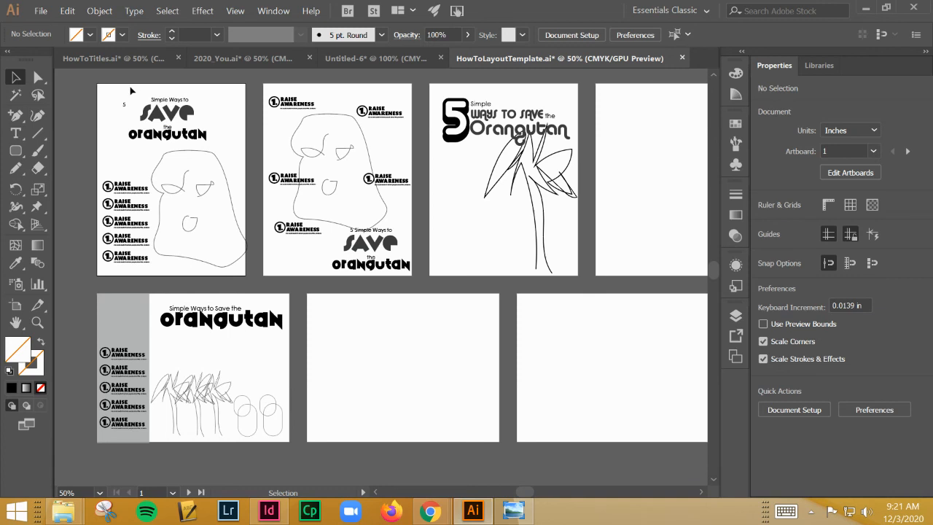
key("ctrl+z")
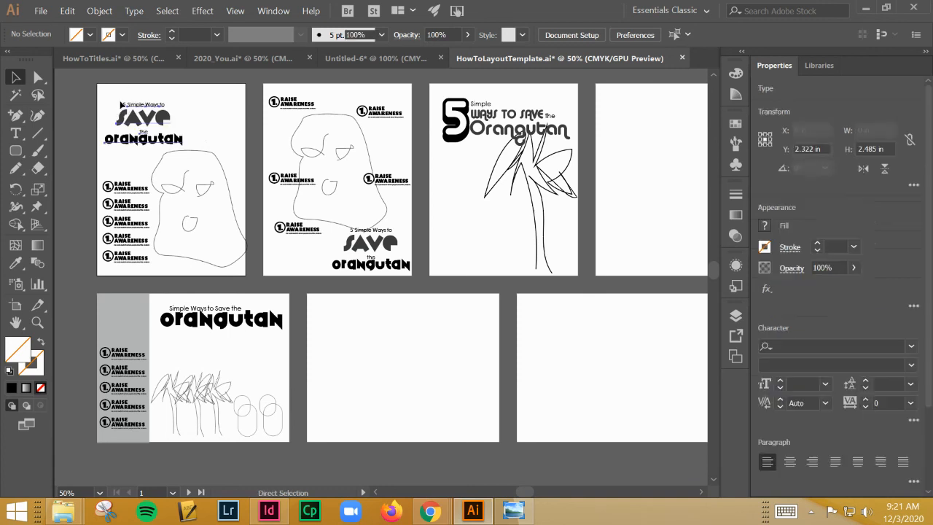
Group the first portrait artboard's title with its 5 and enlarge it to about 6.91 by 3.82 in above the face
left_click_drag(105, 88, 116, 184)
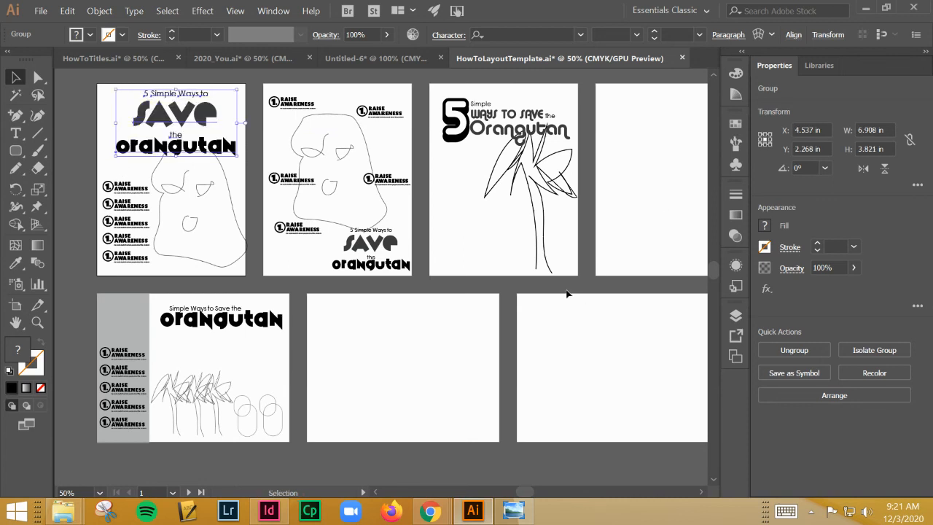
Draw a circle about 6.11 by 6 in on the lower part of the fourth portrait artboard, with black fill and white stroke
key("ctrl+minus")
key("ctrl+minus")
key("space")
left_click_drag(517, 375, 296, 376)
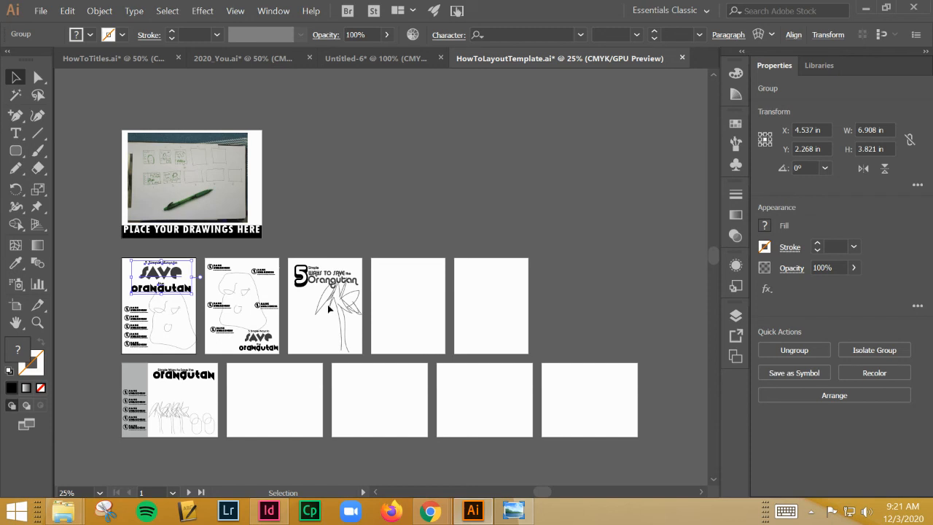
left_click_drag(15, 151, 71, 186)
left_click_drag(397, 295, 446, 348)
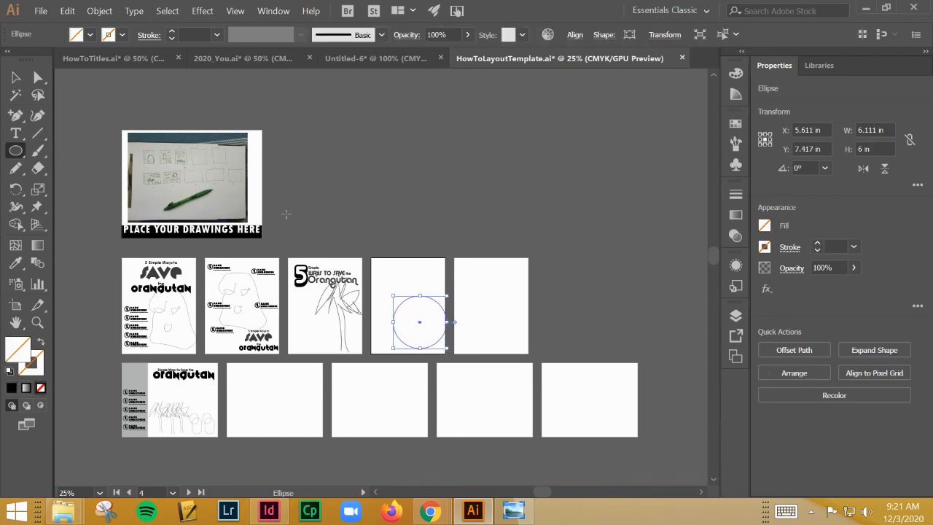
left_click(8, 369)
left_click(45, 342)
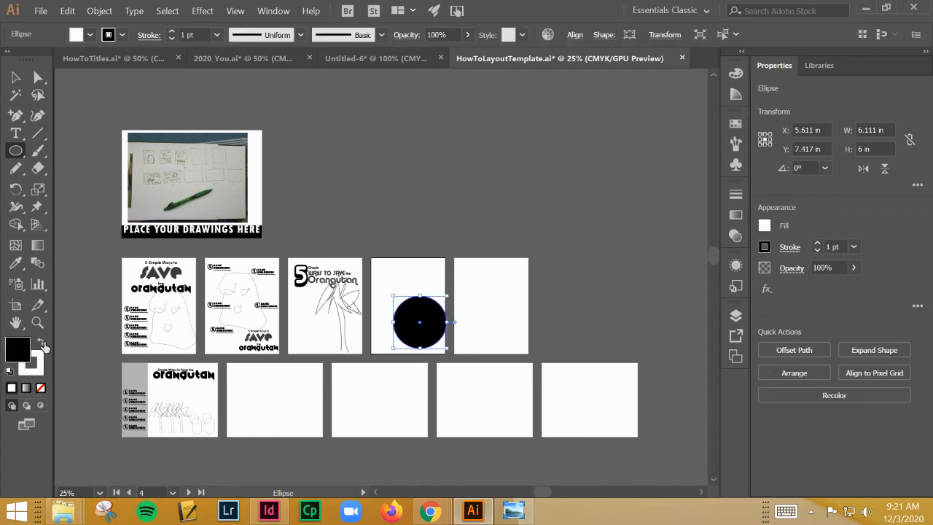
left_click(15, 77)
left_click(523, 122)
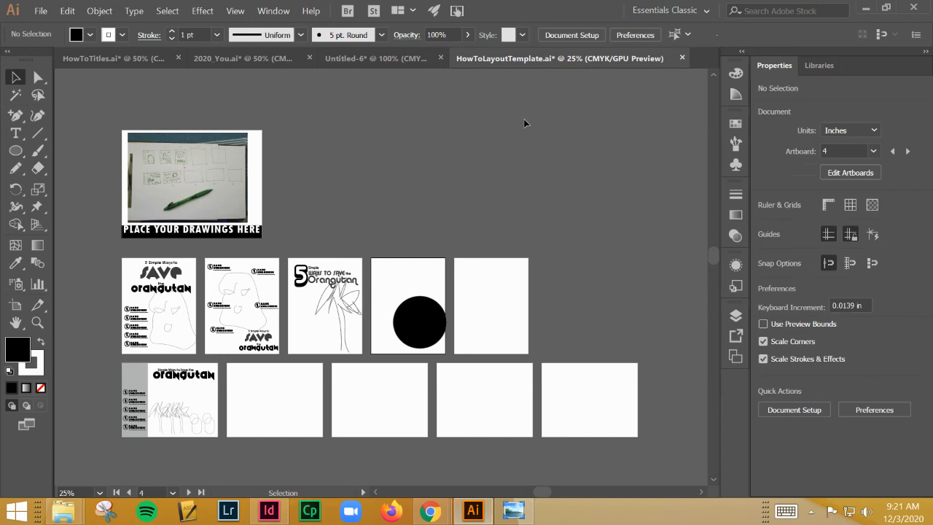